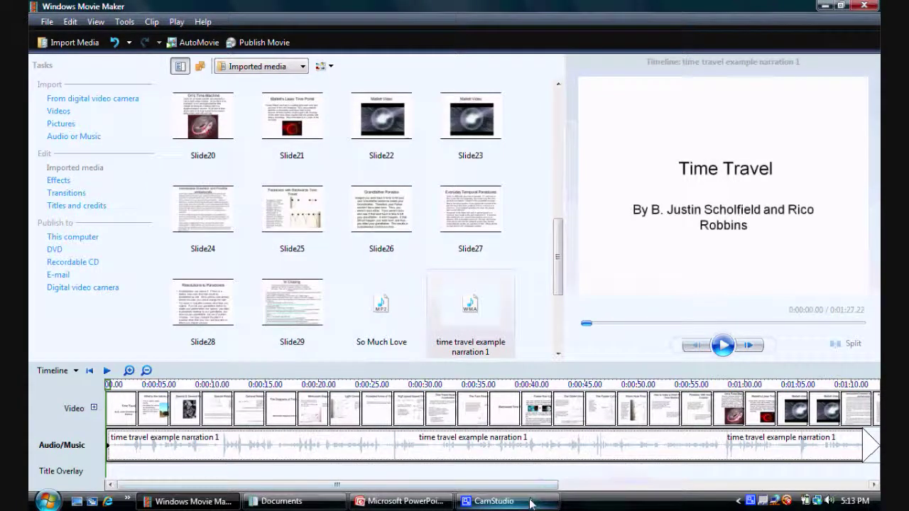
Minimize CamStudio and play the narrated timeline from the start to the Special & General Relativity slide
left_click(524, 499)
left_click(293, 137)
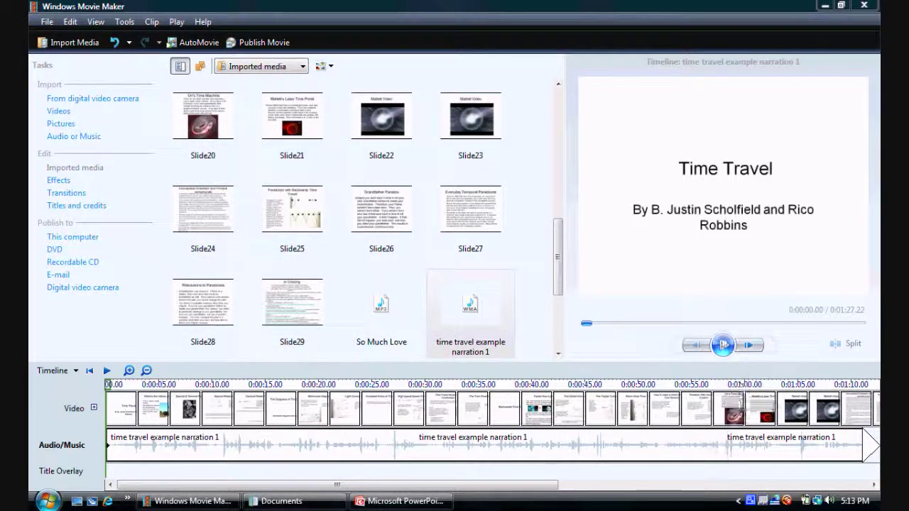
left_click(723, 346)
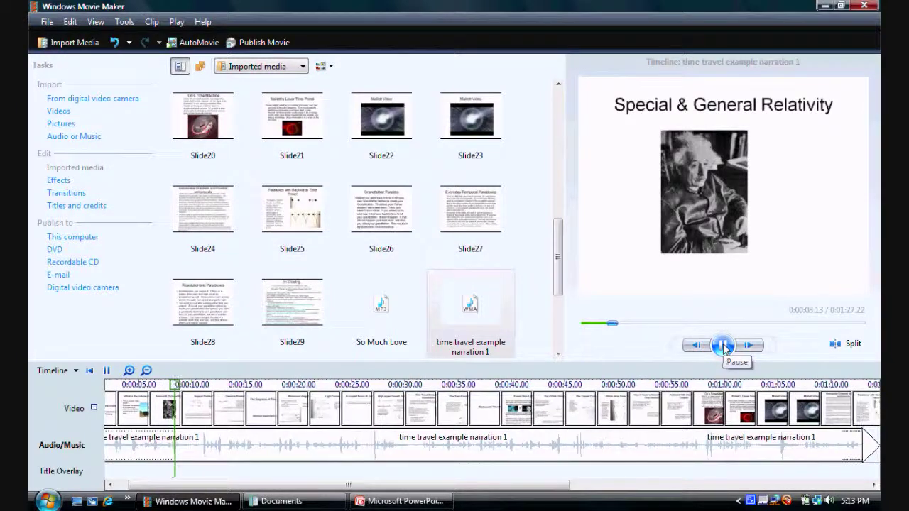
Pause, return to the title slide, and preview Slide1 until the second slide appears
left_click(723, 346)
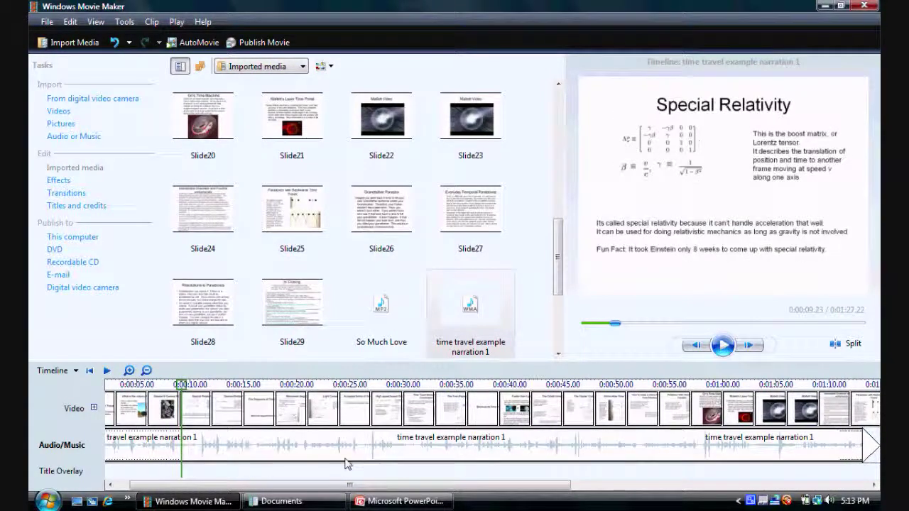
left_click_drag(180, 489, 132, 486)
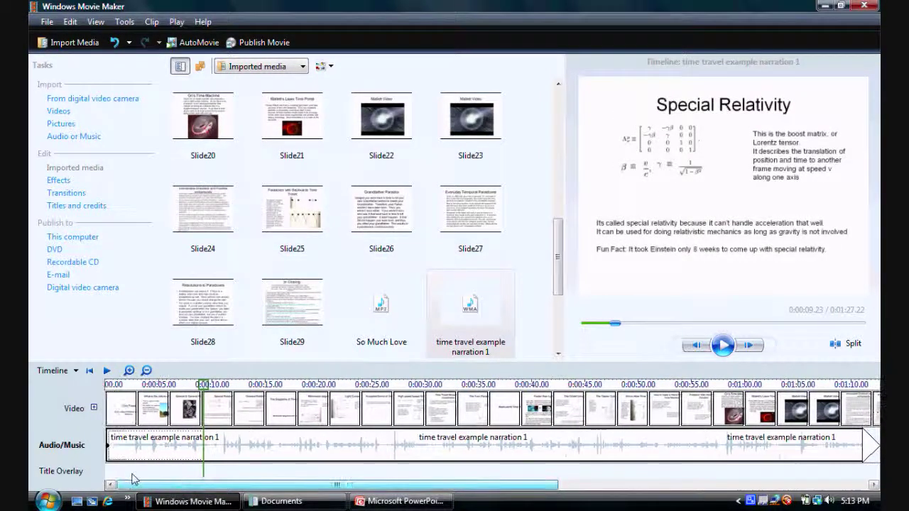
left_click(139, 416)
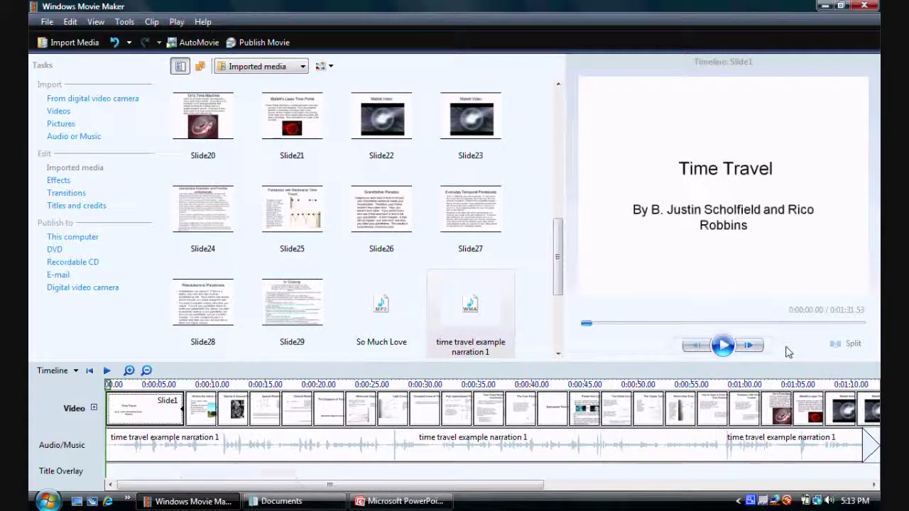
left_click(723, 345)
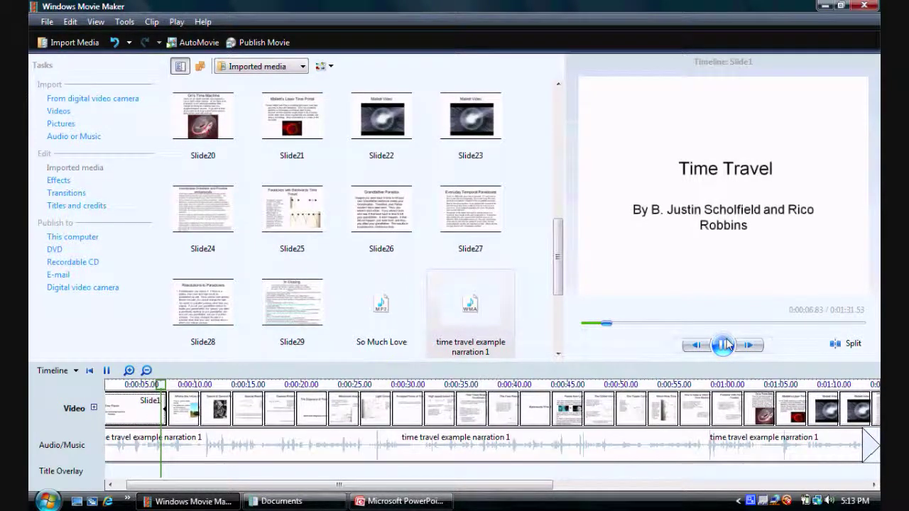
left_click(724, 345)
left_click(725, 345)
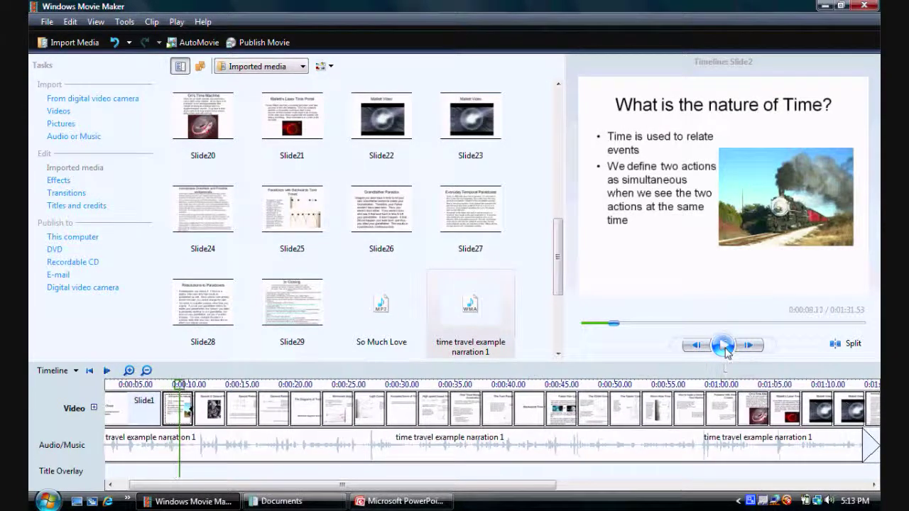
left_click(723, 346)
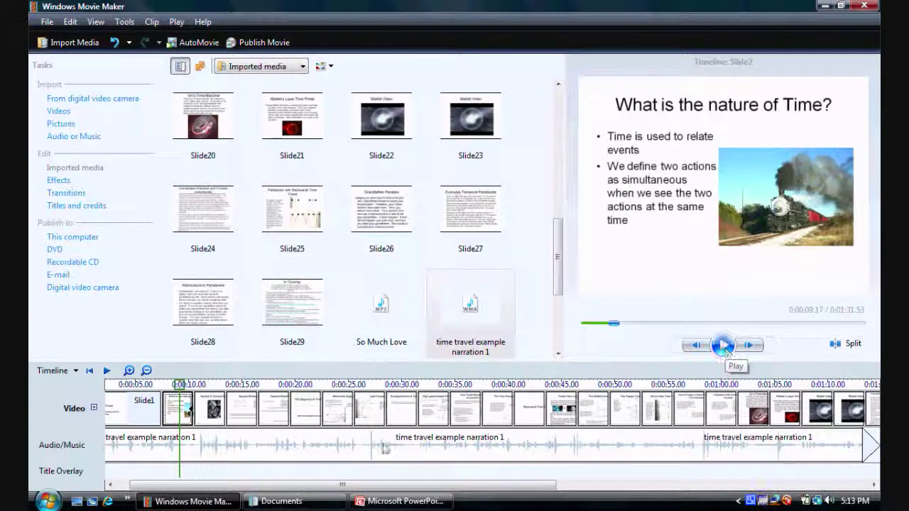
Lengthen Slide1 to 0:09.23 by trimming its right edge, then replay from the start
left_click(159, 411)
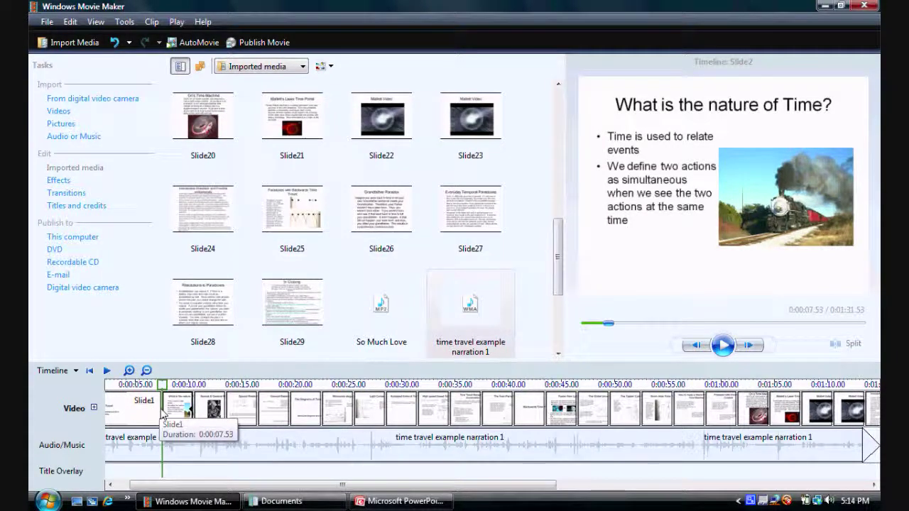
left_click(158, 413)
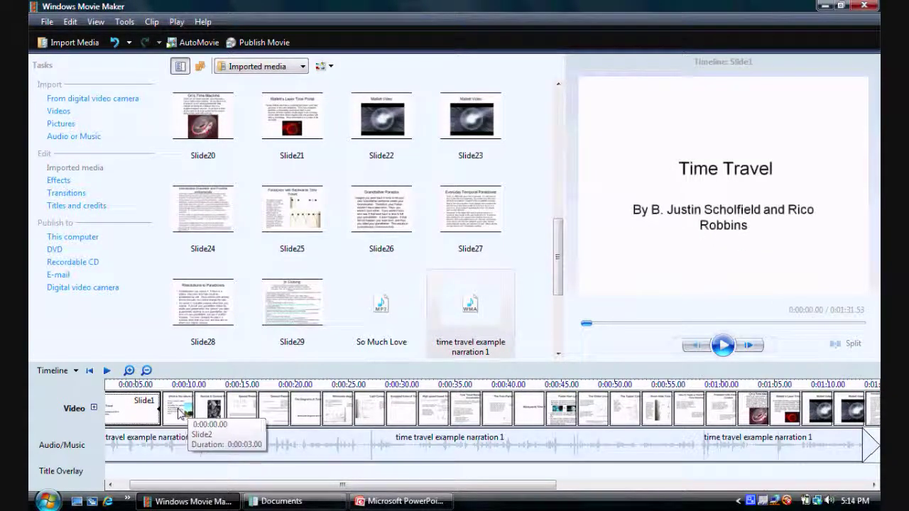
left_click(168, 409)
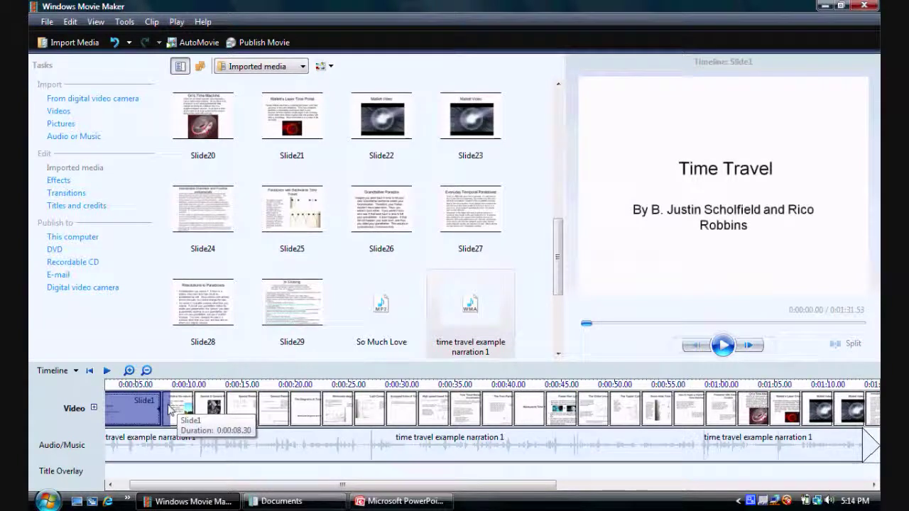
left_click_drag(177, 409, 179, 410)
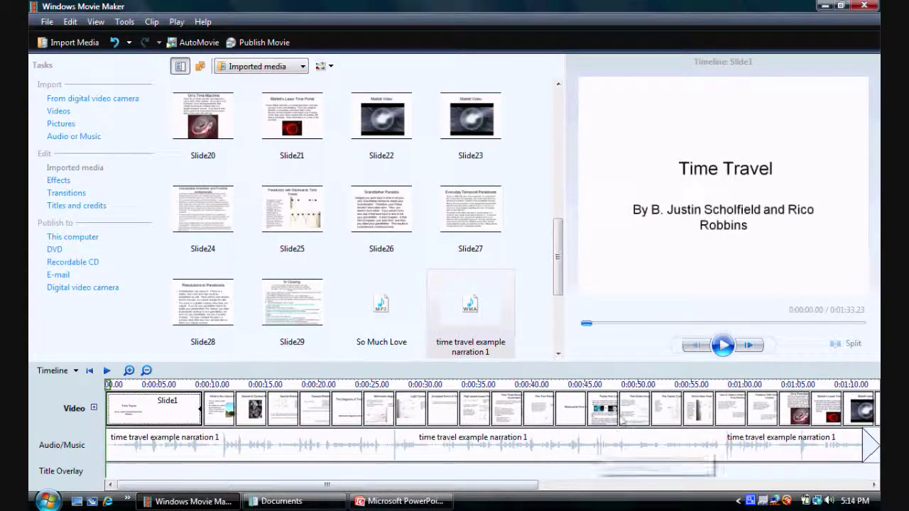
left_click(722, 345)
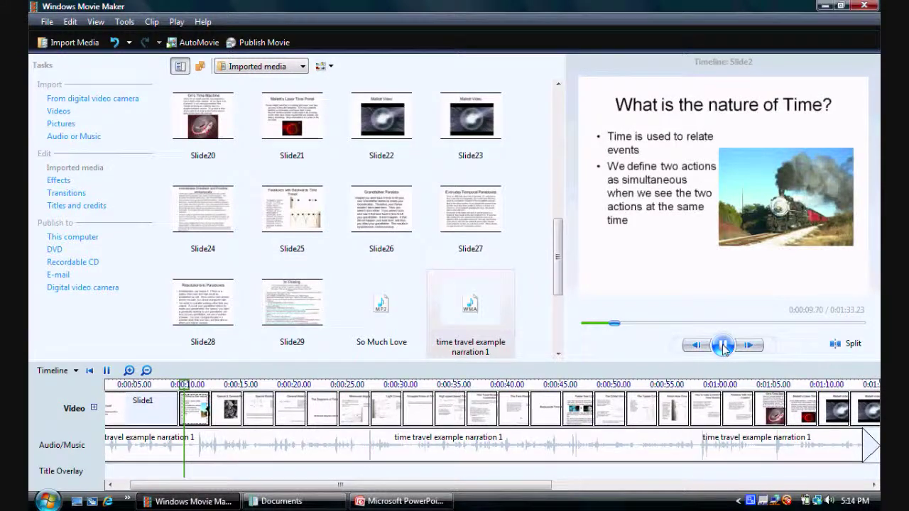
Stop the preview on the 'What is the nature of Time?' slide after the lengthened opening
left_click(723, 345)
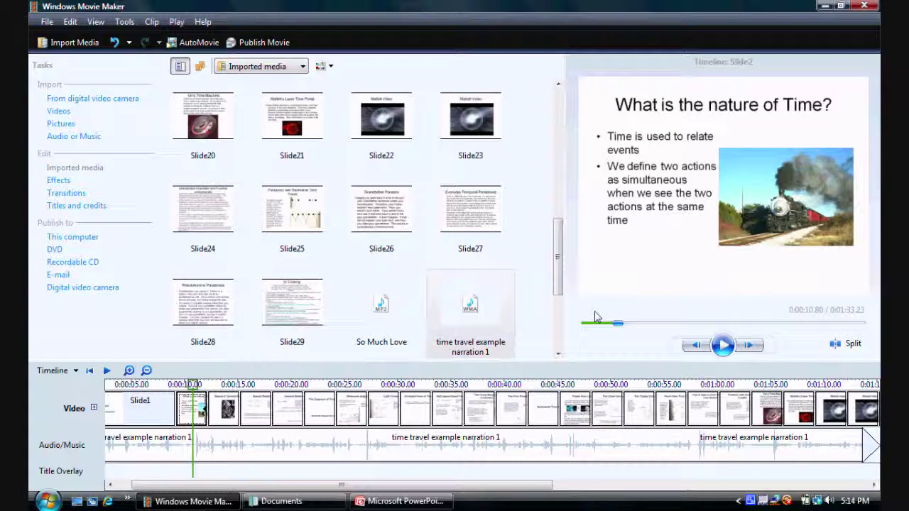
left_click(750, 501)
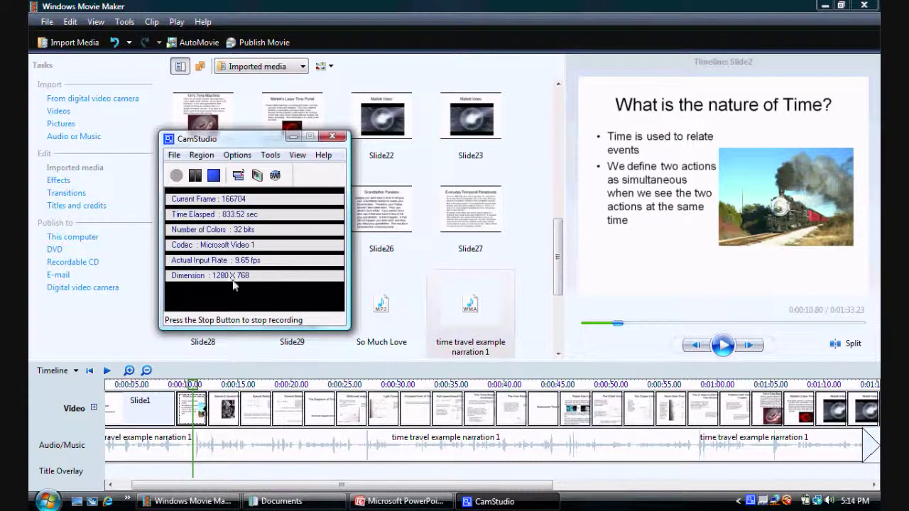
Resume CamStudio recording and show the Narrate Timeline pane at Slide21, 'Mallett's Laser Time Portal'
left_click(195, 176)
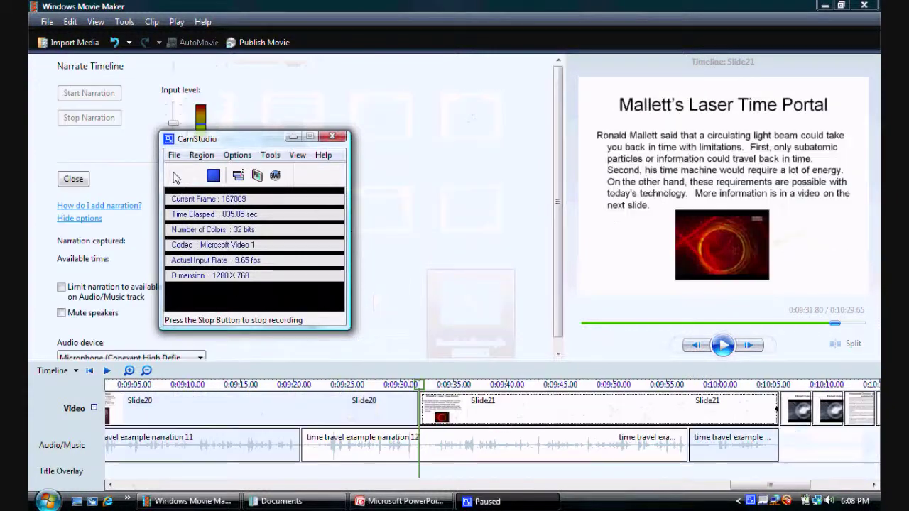
left_click(177, 176)
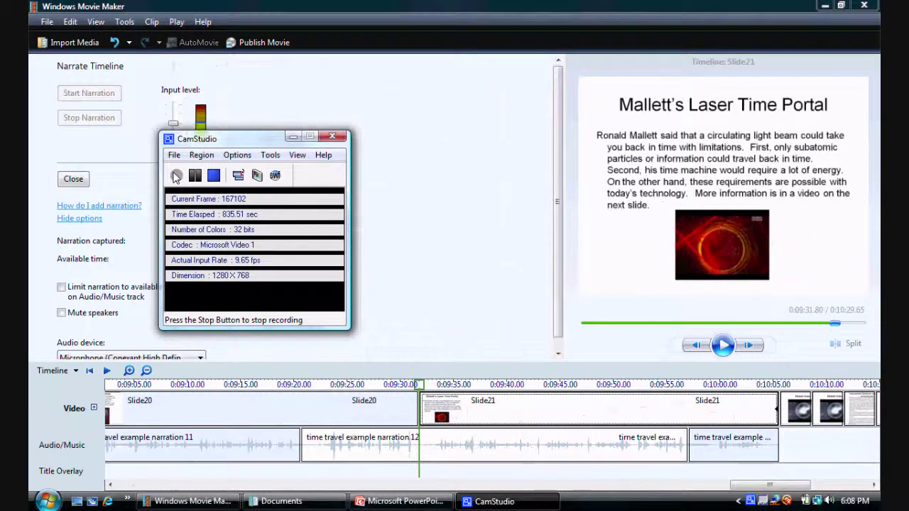
left_click(290, 135)
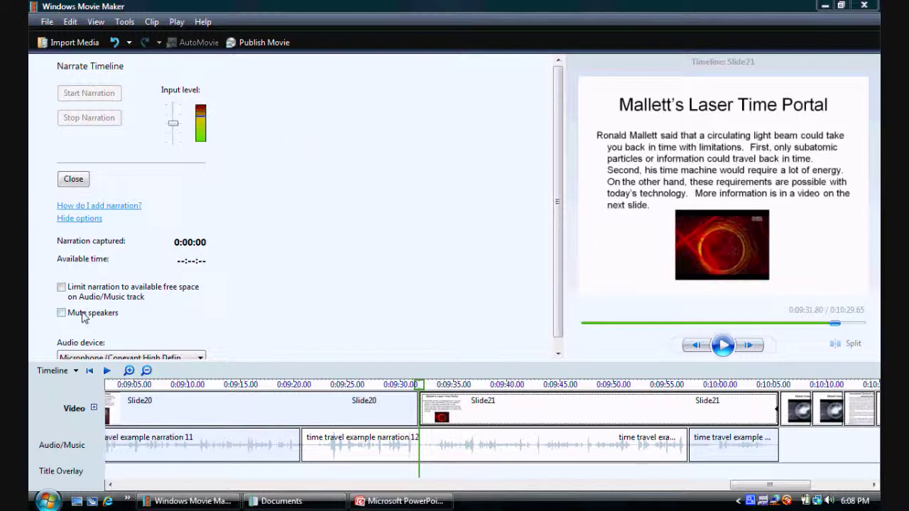
Switch the project to Storyboard view and scroll over to Slide21
left_click(51, 371)
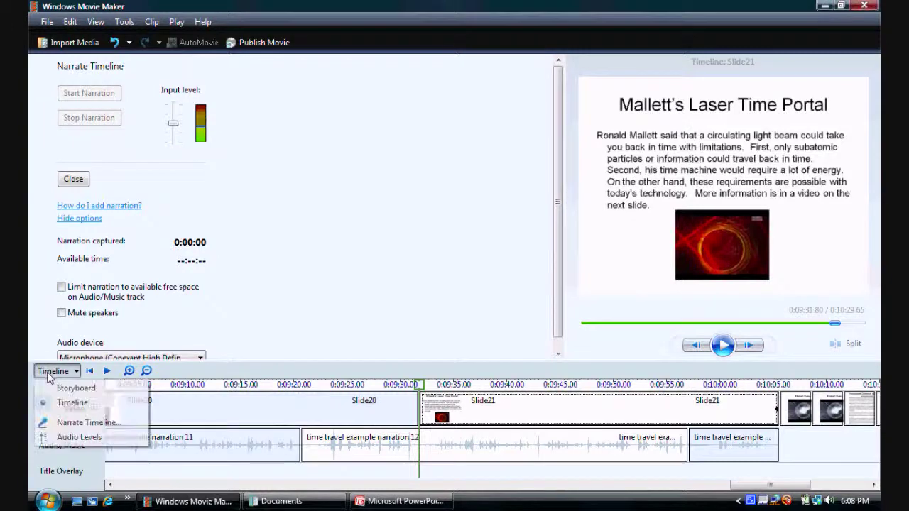
left_click(52, 388)
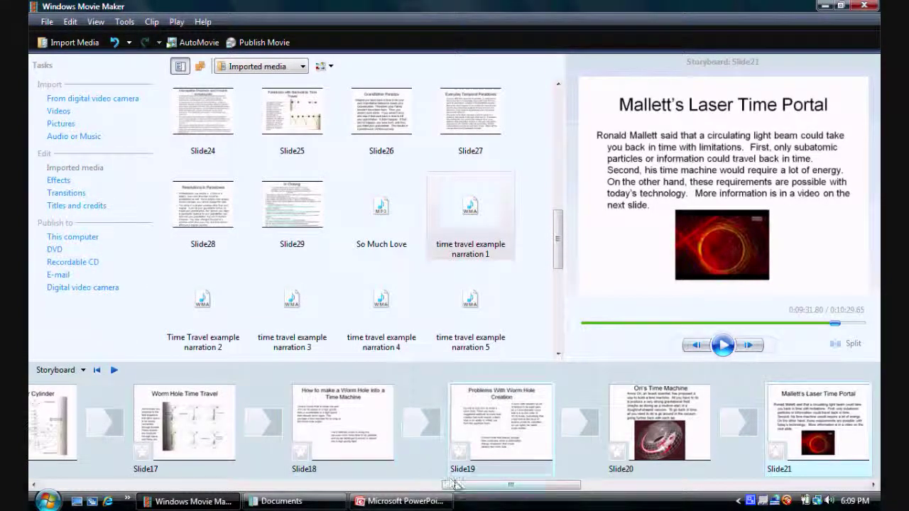
left_click_drag(453, 484, 529, 474)
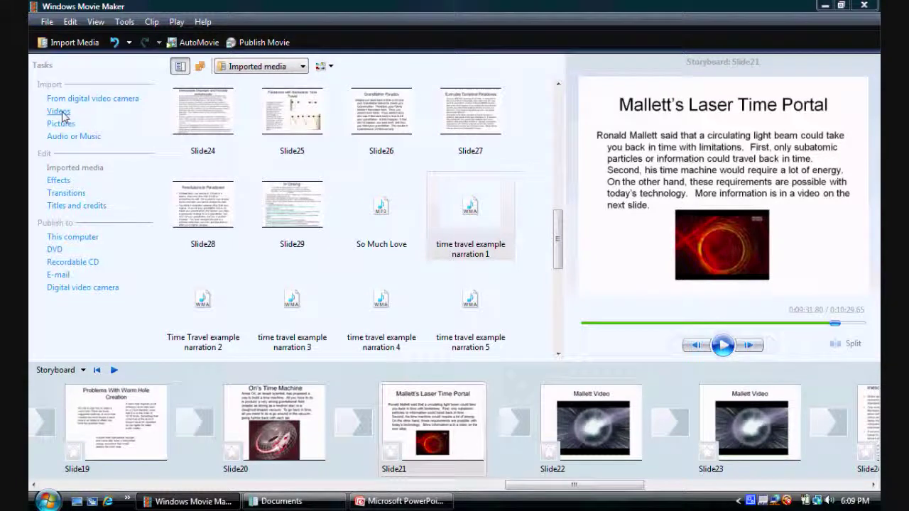
Import the video file 'Ronald Mallett's time machine.wmv' into the media collection
left_click(60, 111)
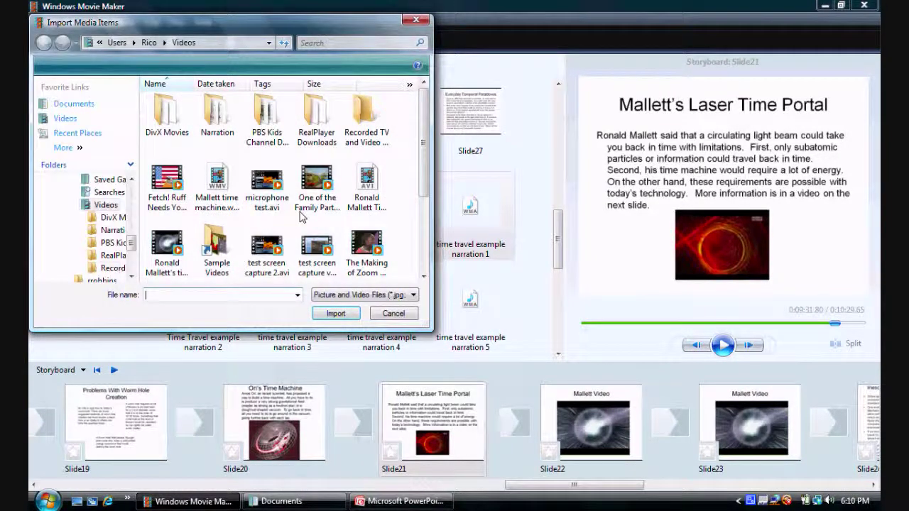
scroll(423, 215, "down", 2)
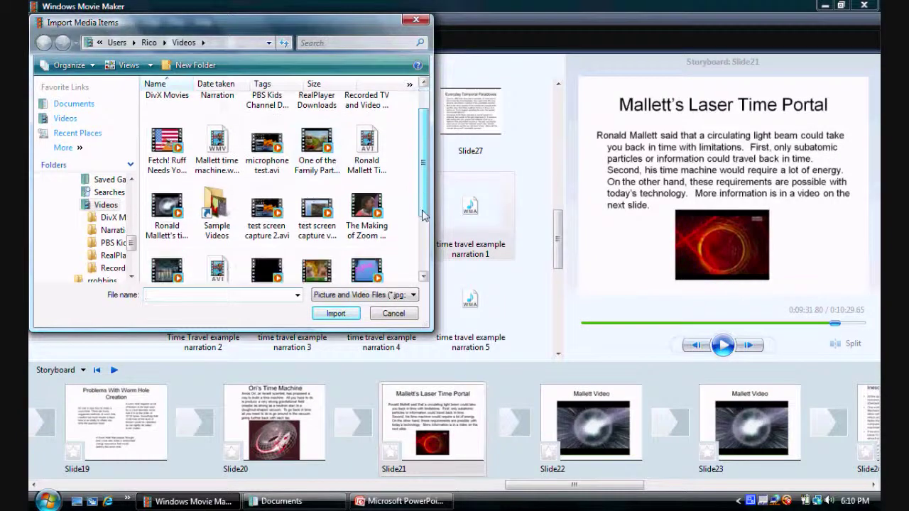
left_click_drag(423, 215, 428, 244)
scroll(386, 197, "up", 3)
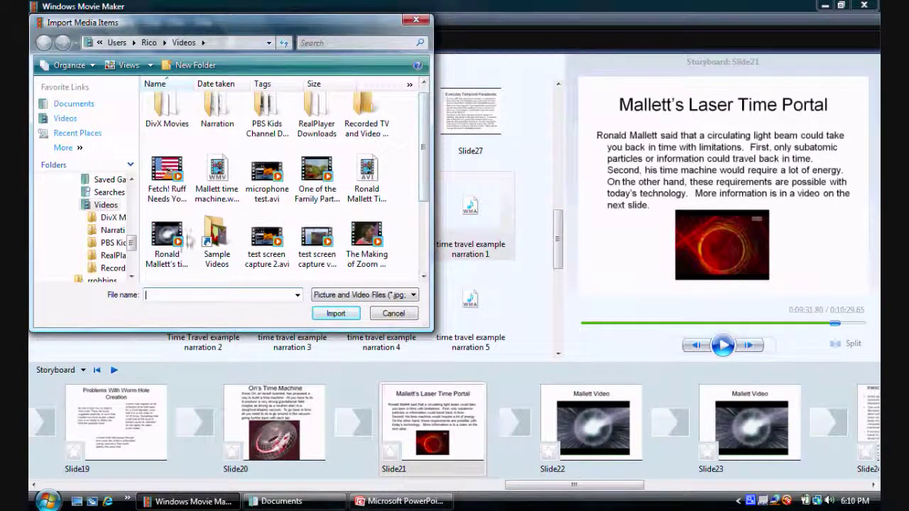
left_click(167, 241)
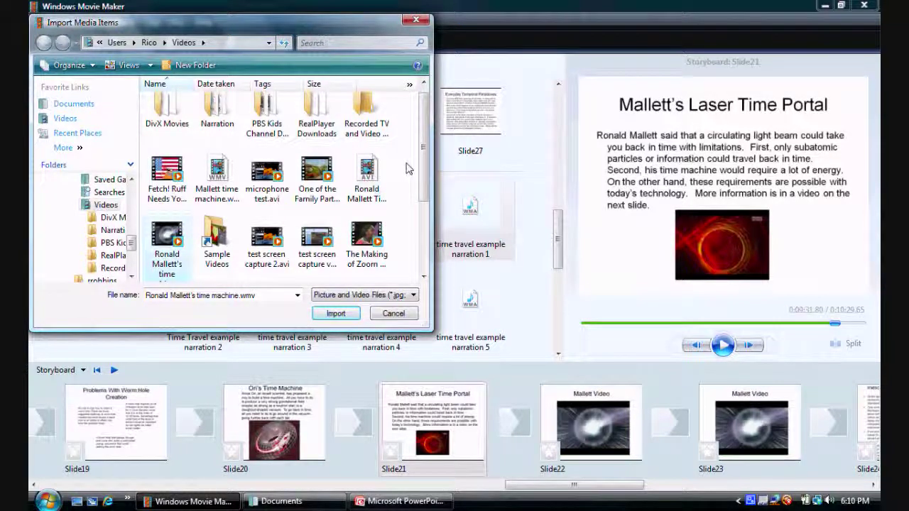
scroll(408, 170, "down", 2)
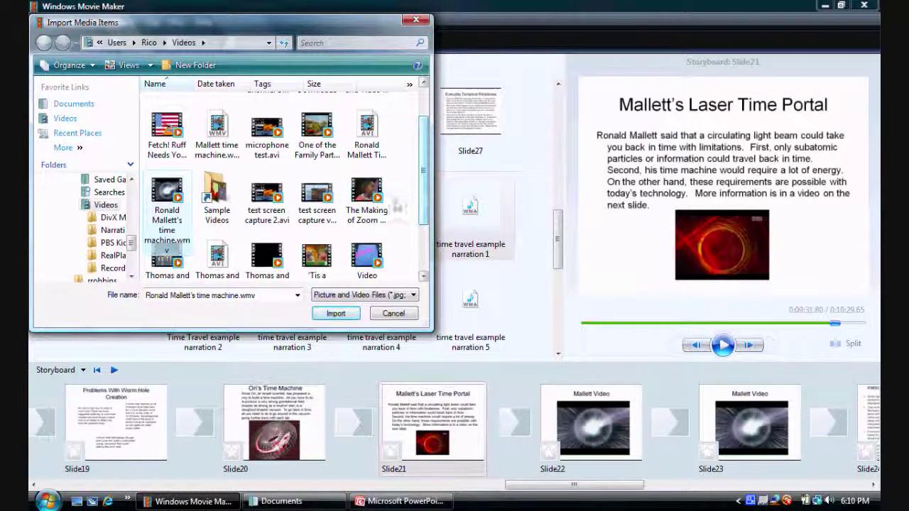
left_click(336, 314)
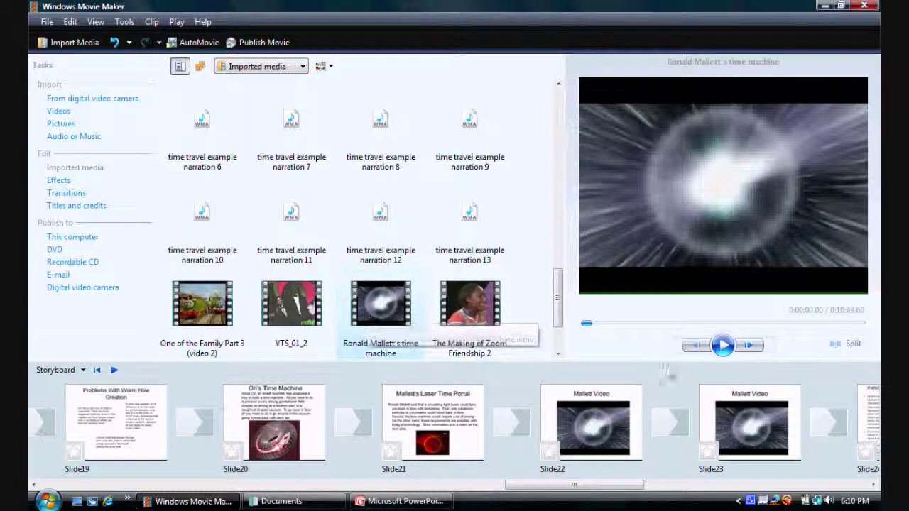
Preview the time machine clip, then place it on the storyboard after Slide22
left_click(723, 346)
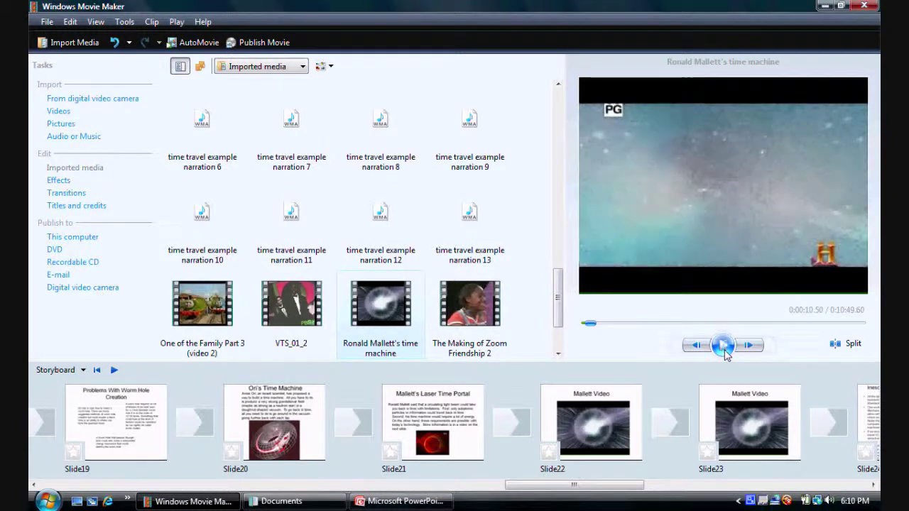
left_click(724, 346)
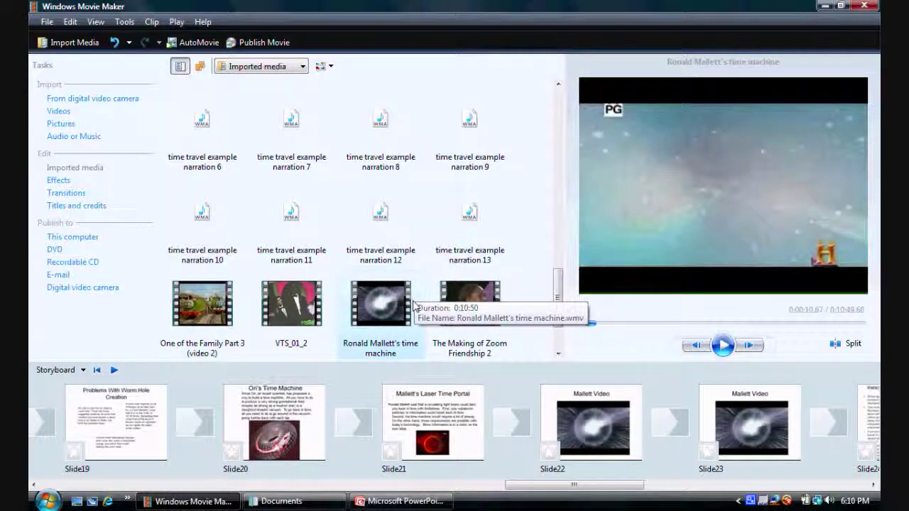
left_click_drag(415, 305, 680, 410)
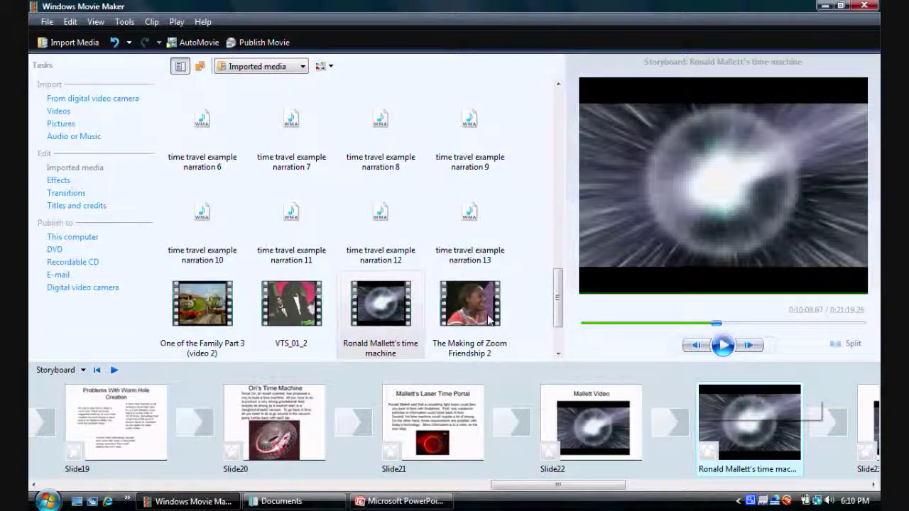
Insert a Circle transition between Slide22 and the time machine clip and preview it
left_click(81, 194)
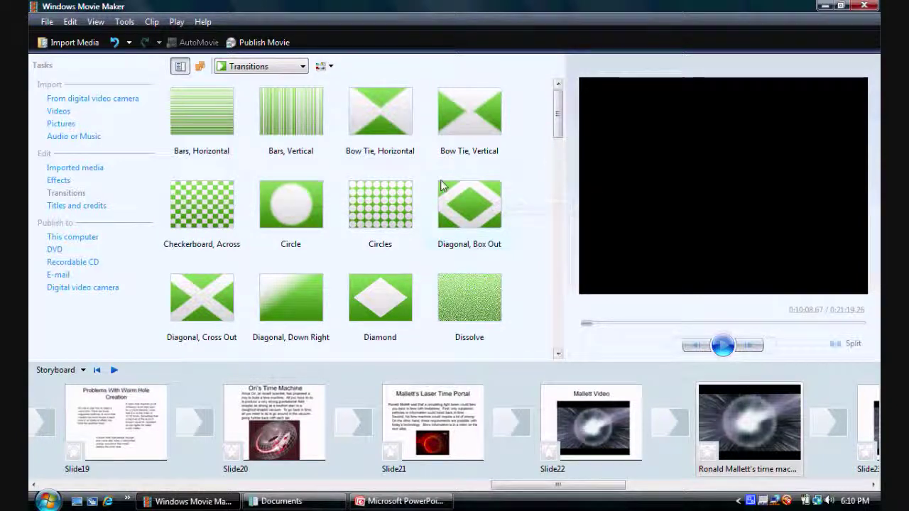
left_click_drag(313, 222, 675, 432)
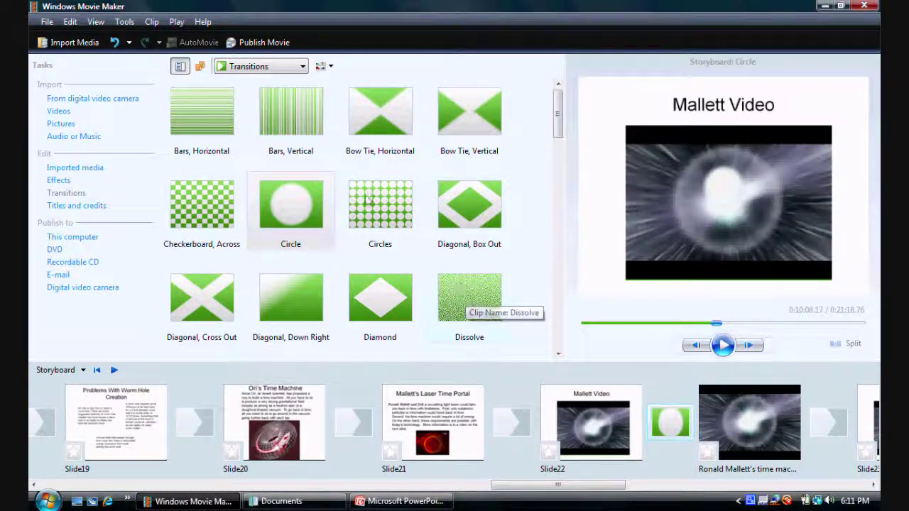
left_click(310, 199)
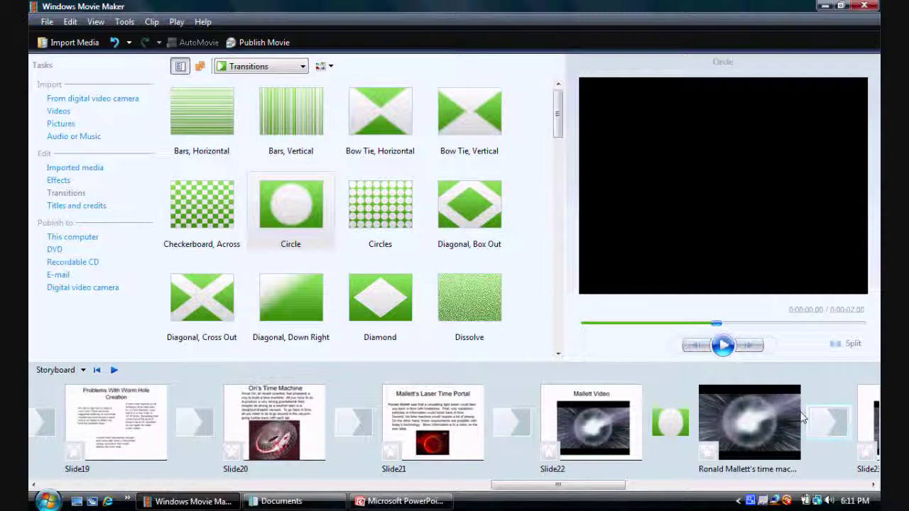
Add a Circle transition after the time machine clip and play the movie from Slide22
left_click_drag(802, 419, 804, 420)
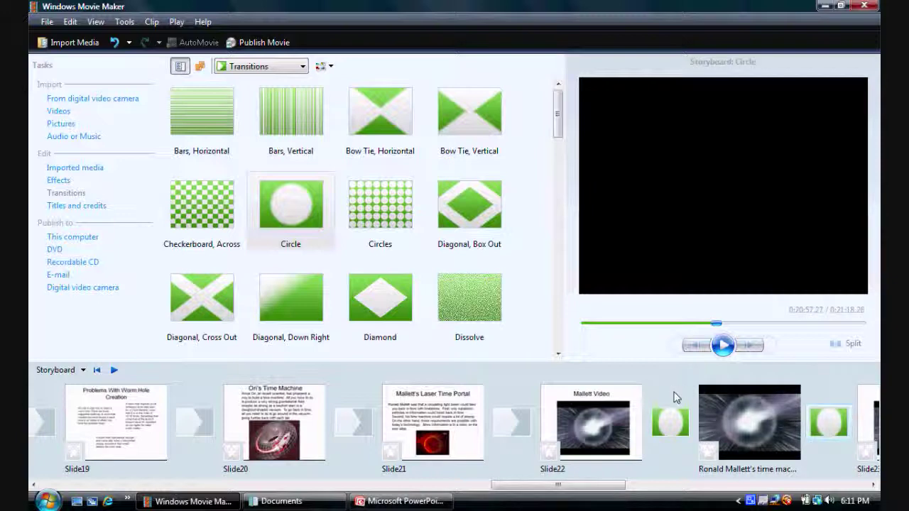
left_click(617, 420)
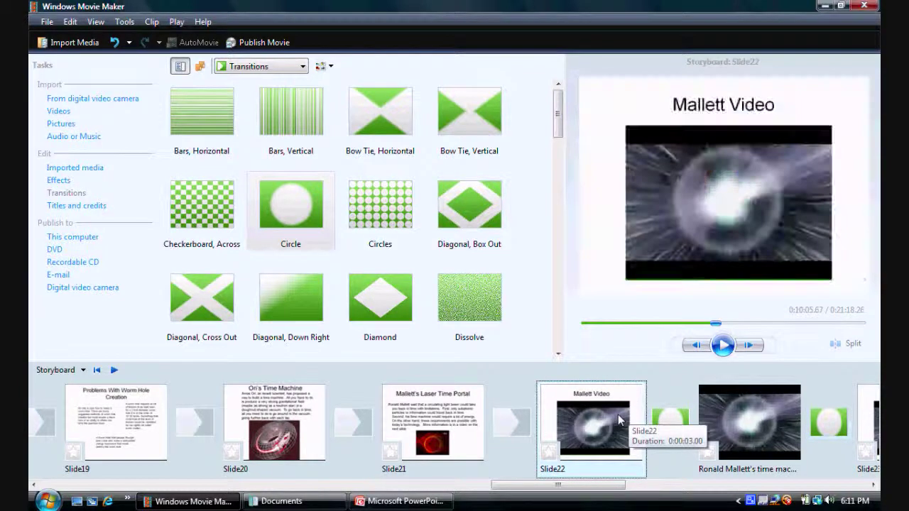
left_click(722, 346)
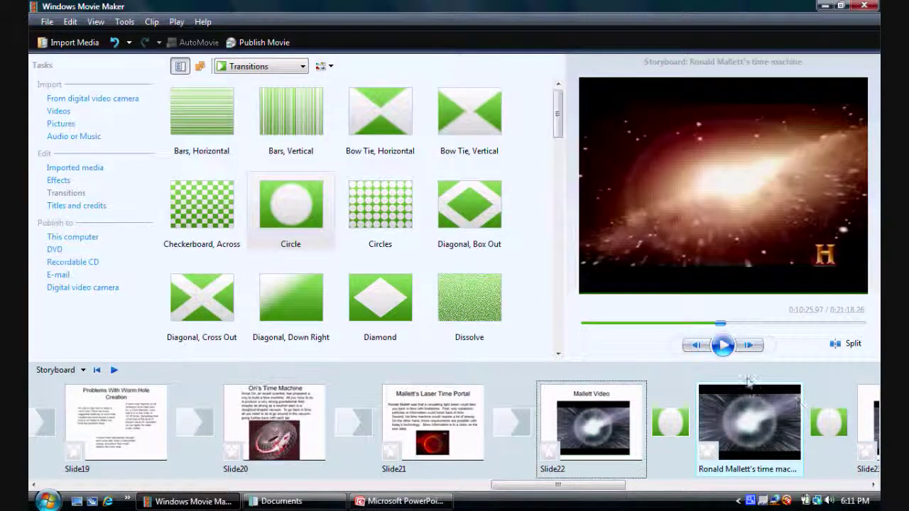
Replay the clip's end and its transition into Slide23, stopping at Slide24
left_click(829, 419)
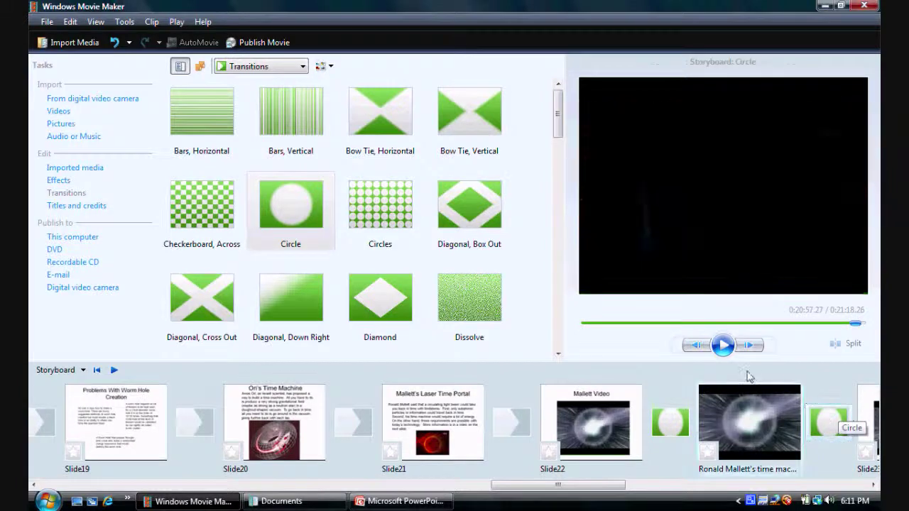
left_click(699, 348)
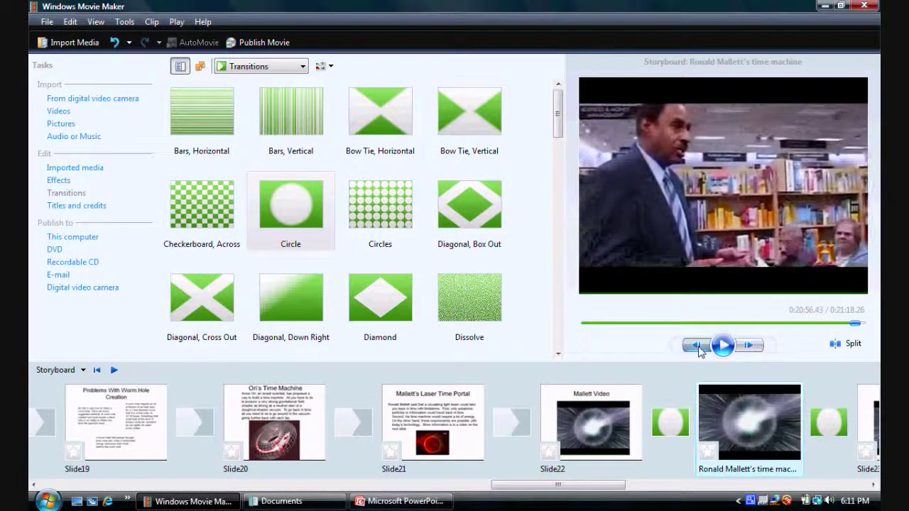
left_click(724, 346)
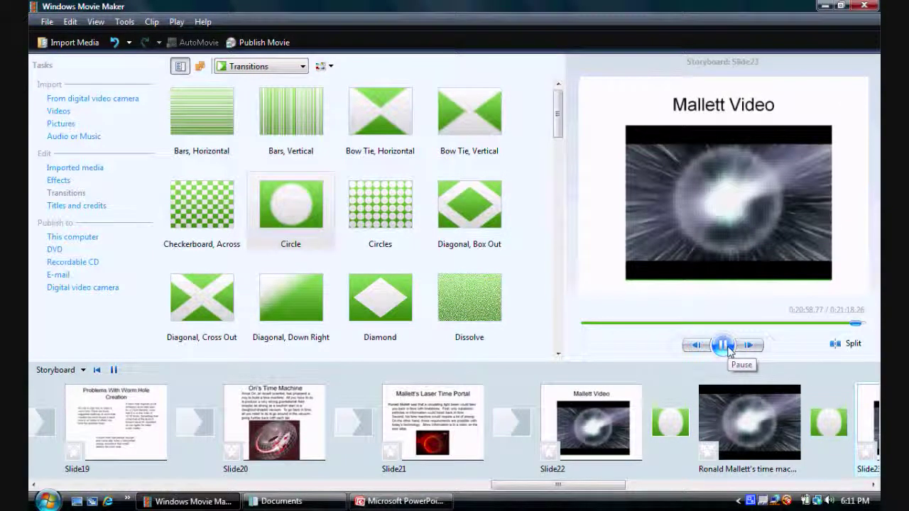
left_click(725, 345)
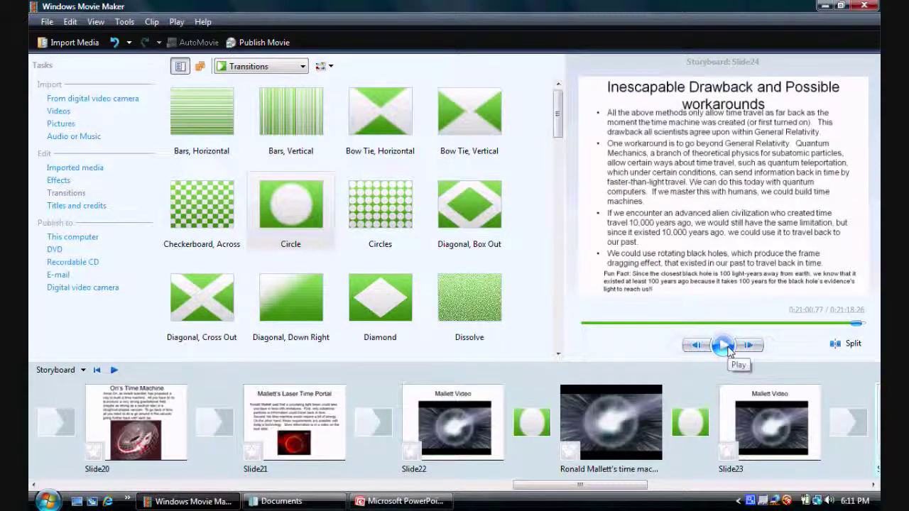
left_click_drag(638, 489, 709, 486)
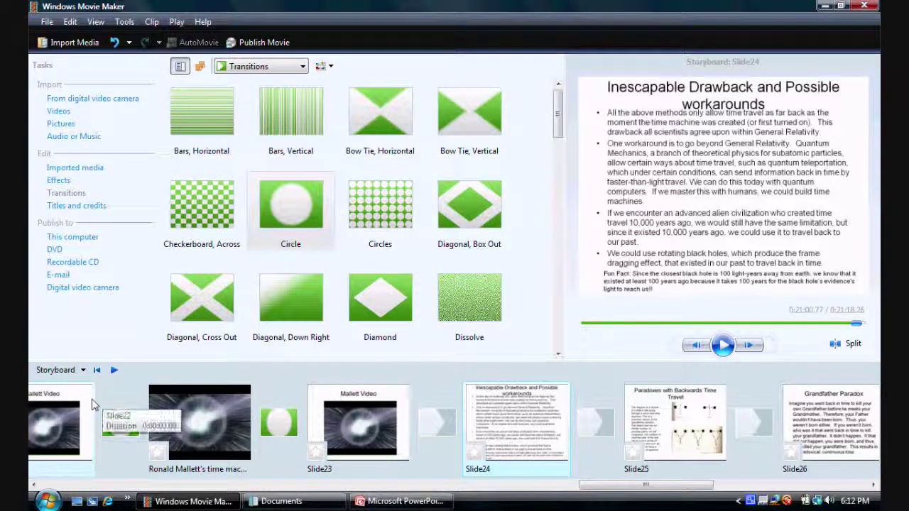
Switch to Timeline view and reopen Narrate Timeline at Slide25, 'Paradoxes with Backwards Time Travel'
left_click(69, 371)
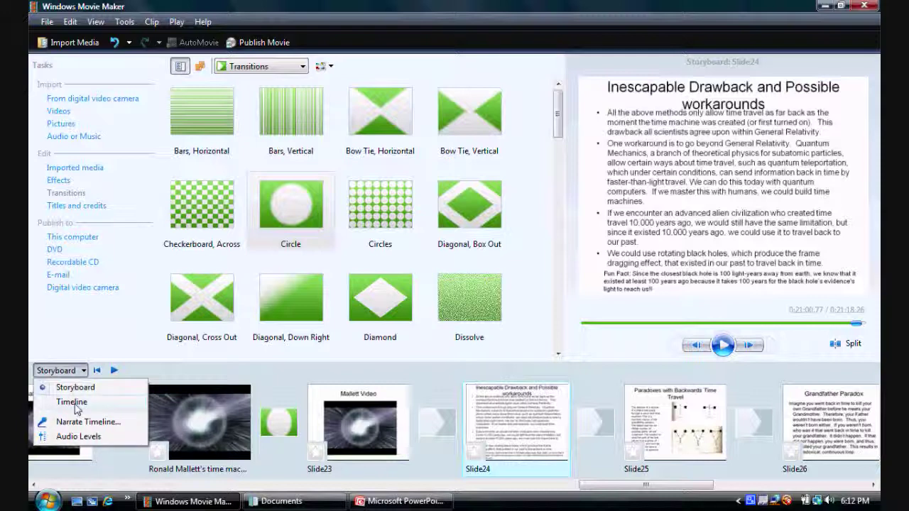
left_click(72, 401)
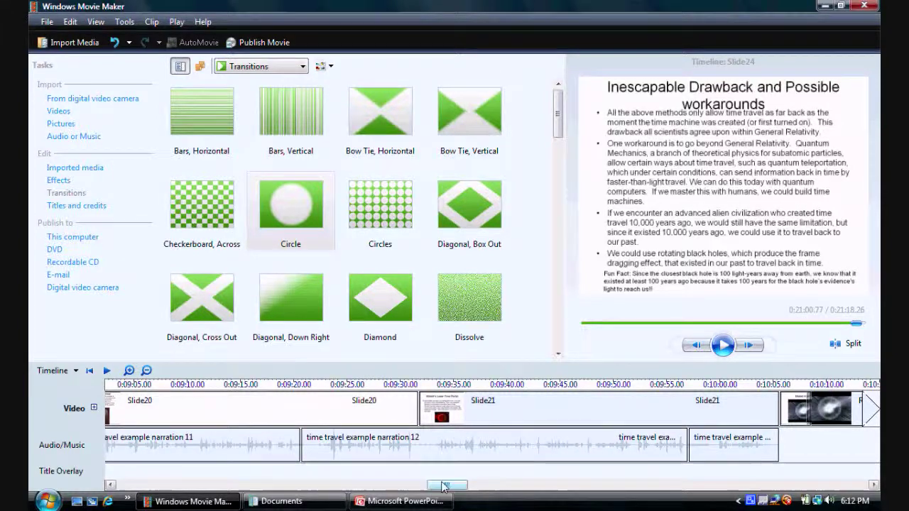
left_click_drag(445, 485, 855, 488)
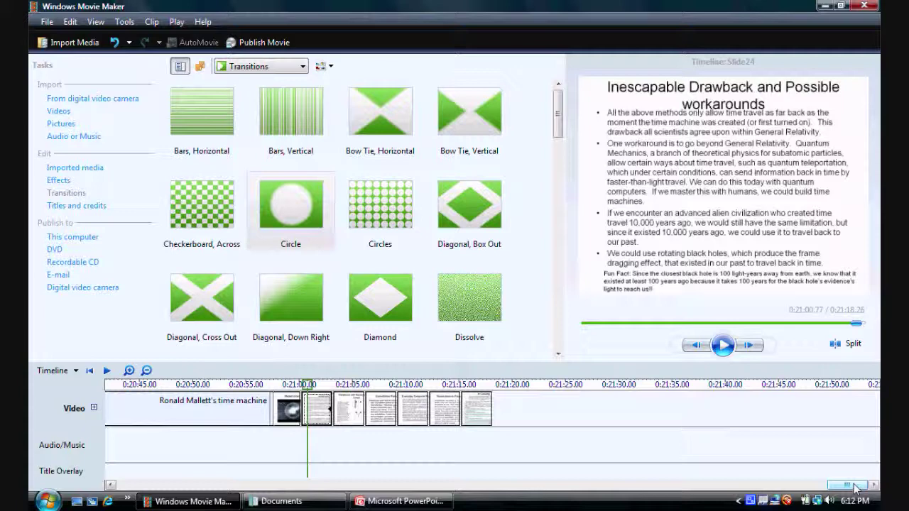
left_click(750, 501)
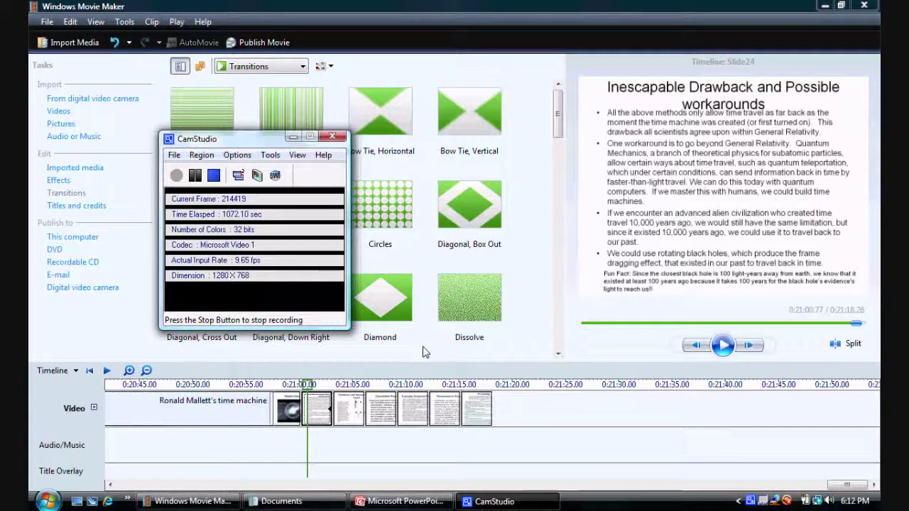
left_click(195, 175)
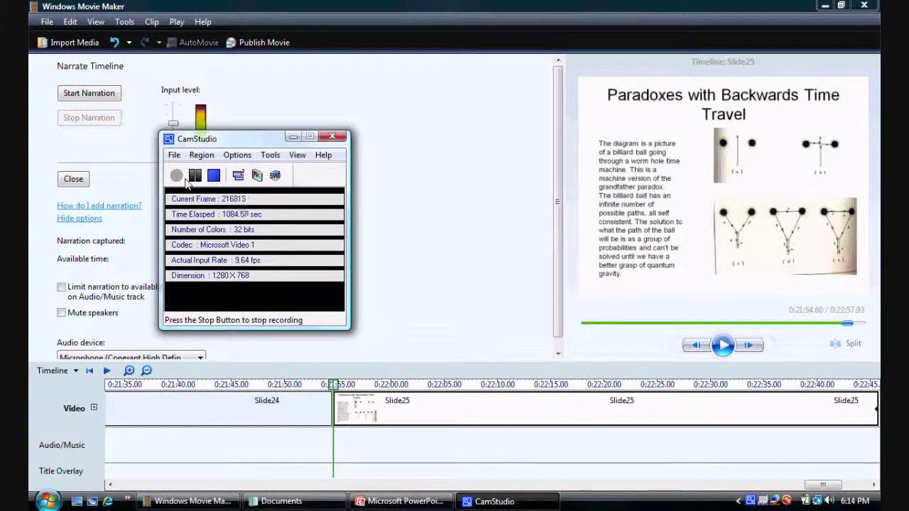
Lengthen the Slide26 Grandfather Paradox clip on the timeline
left_click(292, 136)
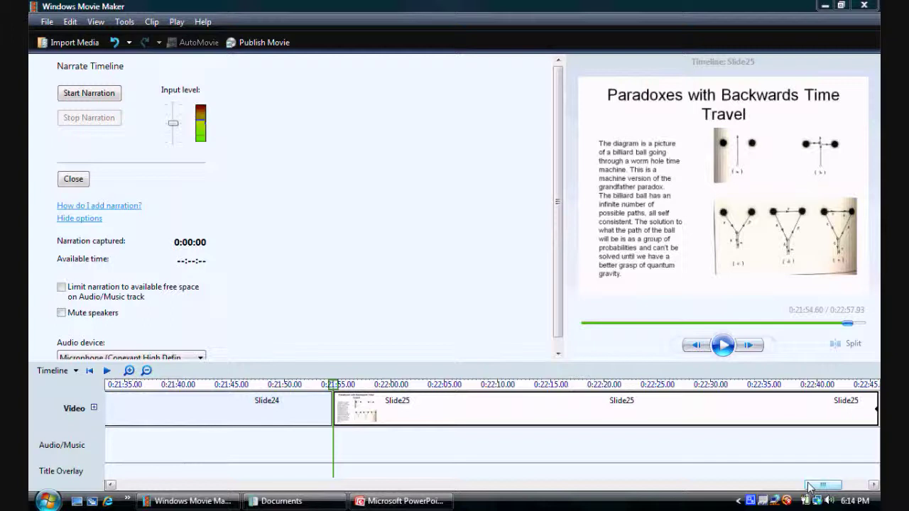
left_click_drag(809, 487, 834, 487)
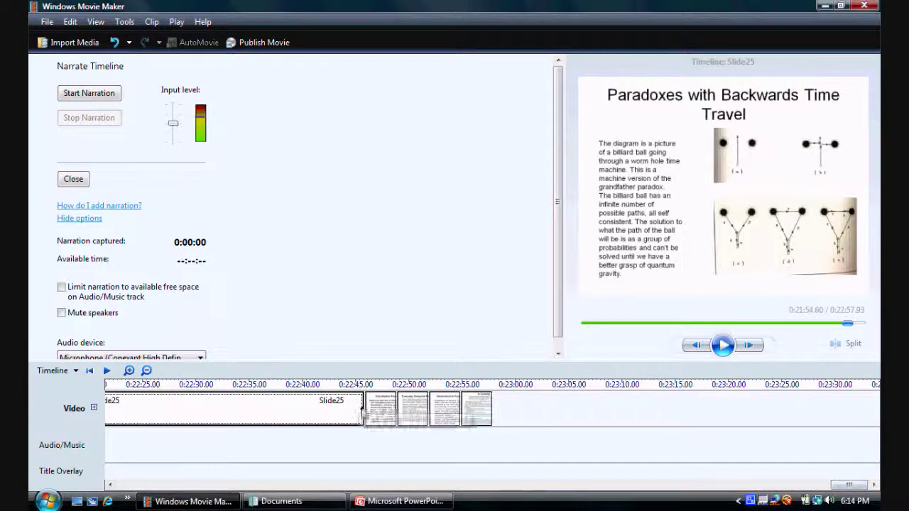
left_click(387, 410)
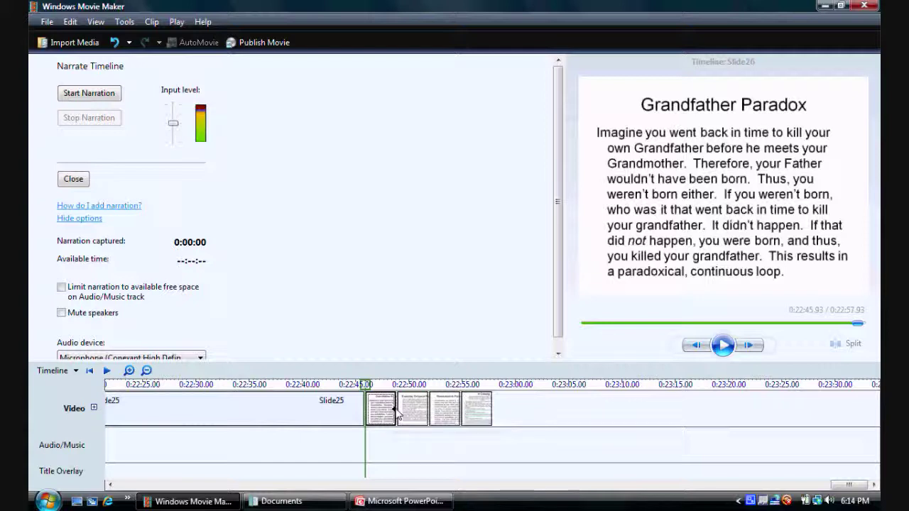
left_click_drag(398, 415, 875, 409)
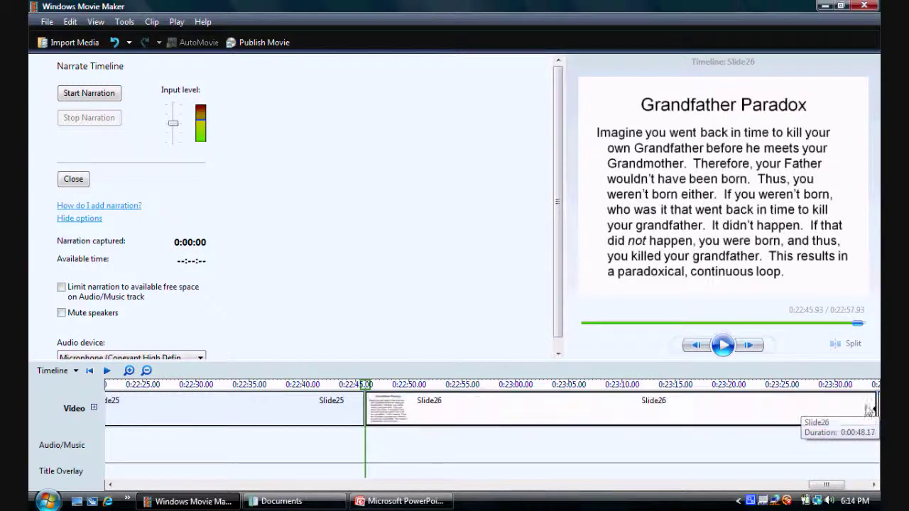
left_click_drag(827, 484, 872, 485)
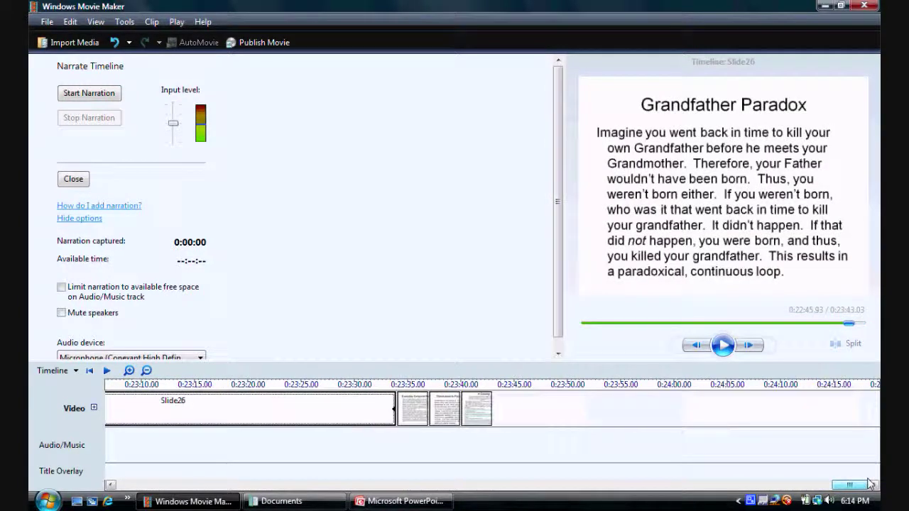
Stretch Slide27 to about 45 seconds and Slide28 to about 42 seconds
left_click(402, 403)
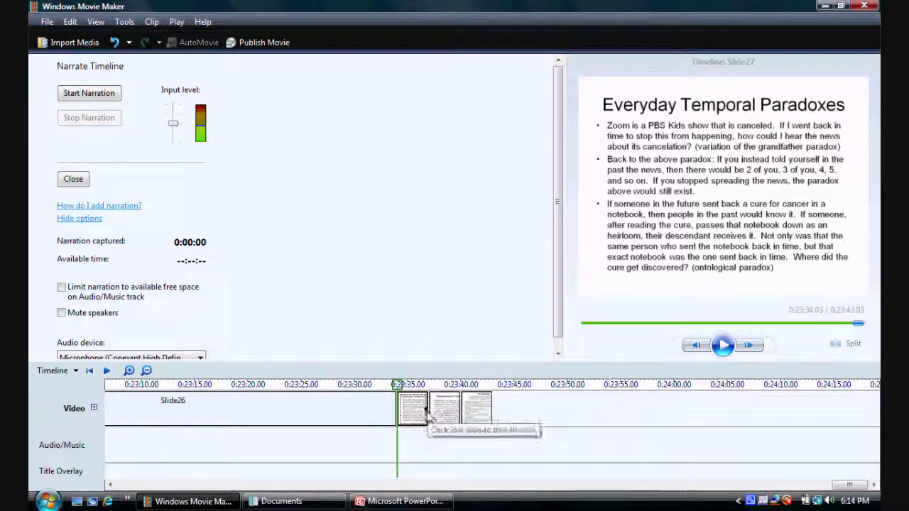
left_click_drag(488, 414, 848, 402)
left_click(683, 417)
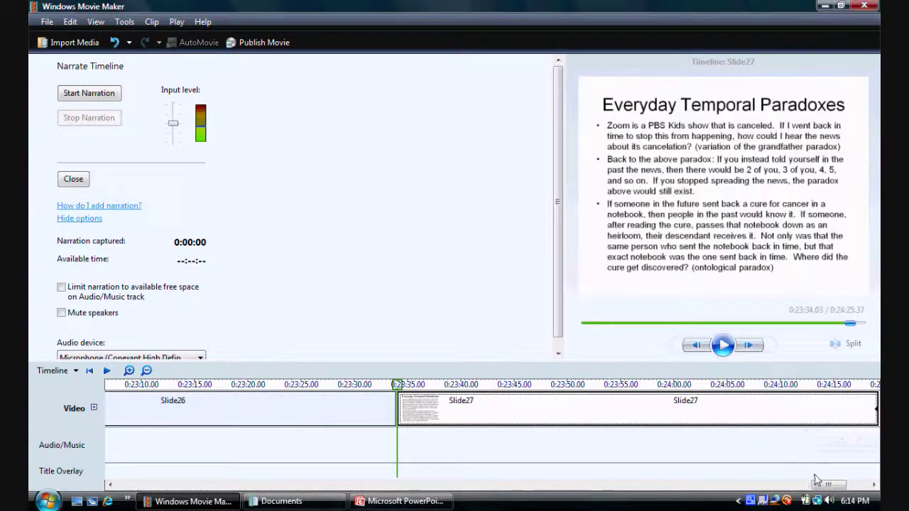
left_click_drag(817, 487, 838, 486)
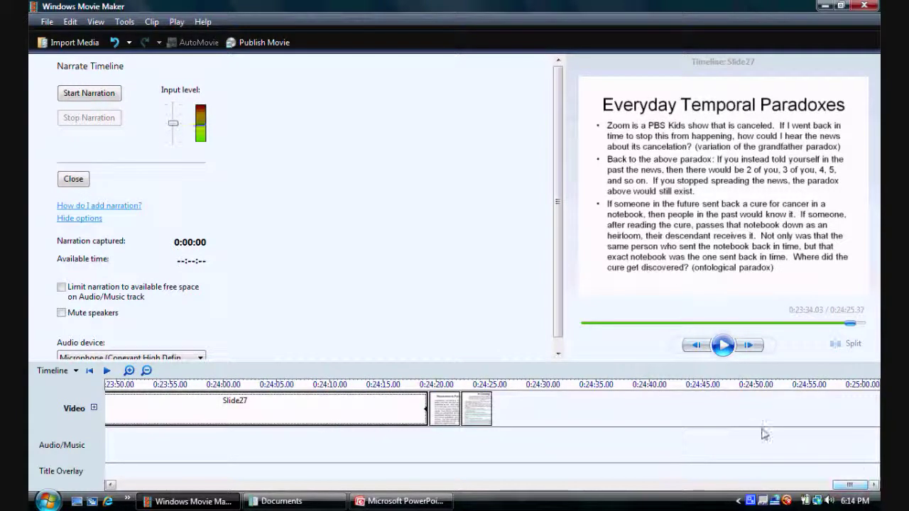
left_click(445, 410)
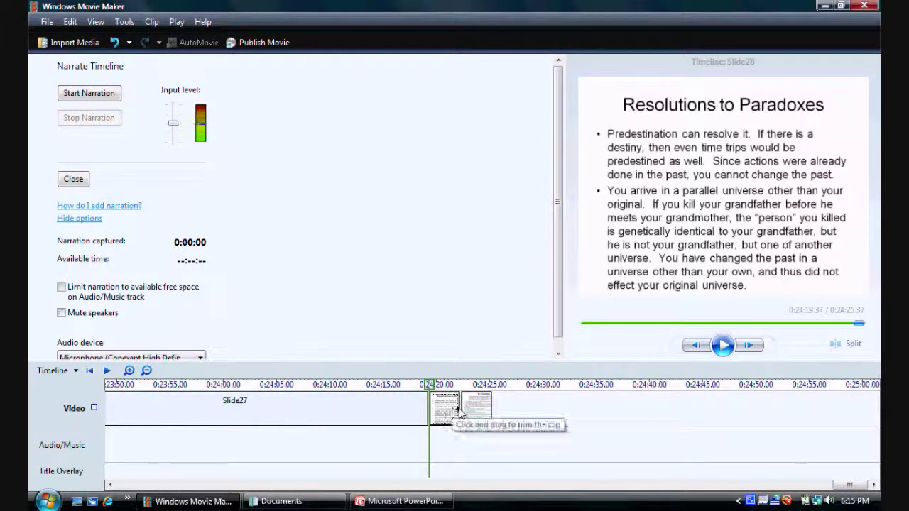
left_click_drag(602, 421, 877, 424)
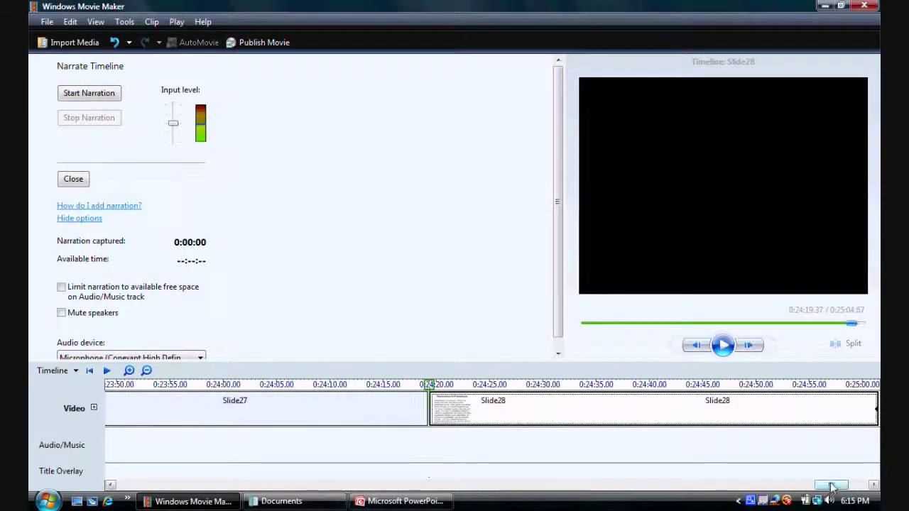
left_click_drag(842, 485, 872, 477)
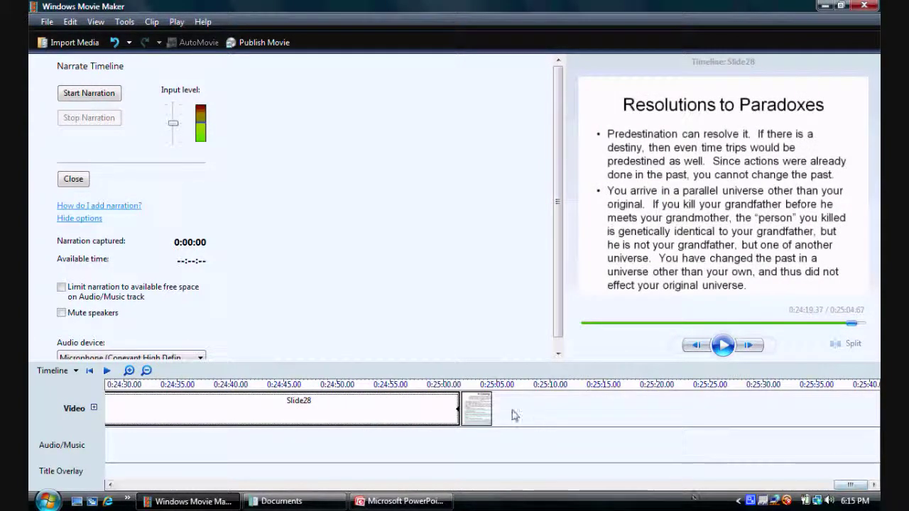
Lengthen Slide29 to end around 0:25:33, then return to the Ronald Mallett's time machine clip
left_click(485, 411)
left_click_drag(490, 410, 877, 419)
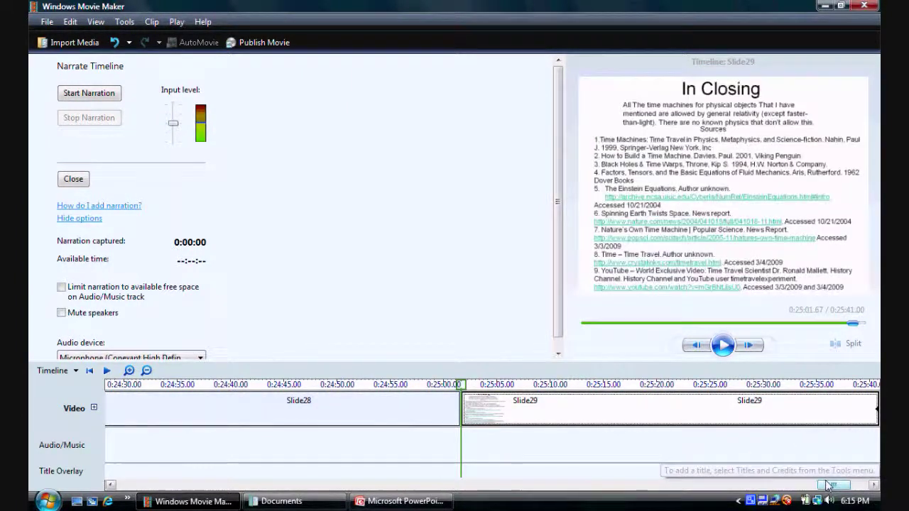
left_click_drag(827, 485, 402, 465)
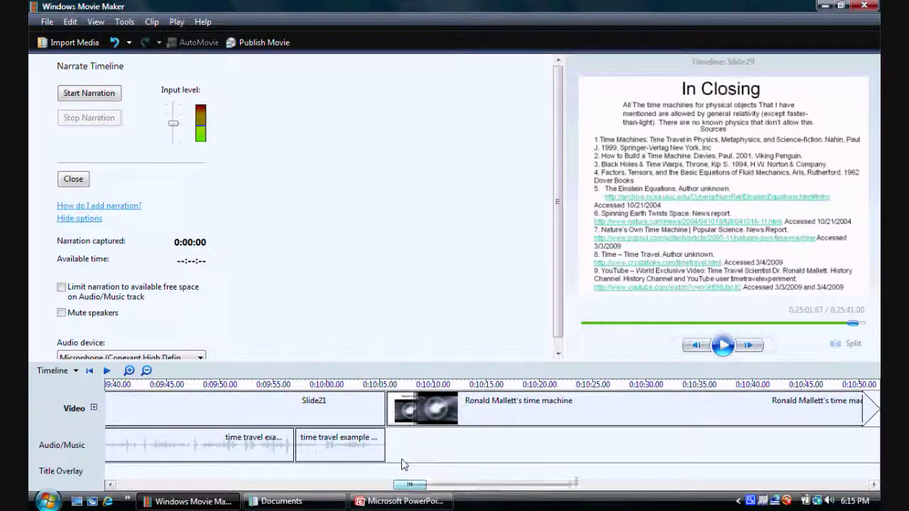
left_click(406, 415)
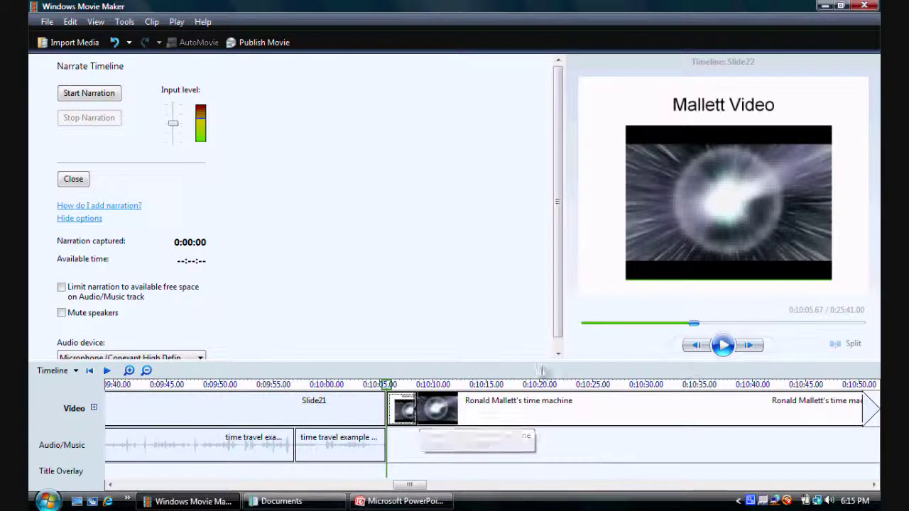
left_click_drag(406, 415, 649, 408)
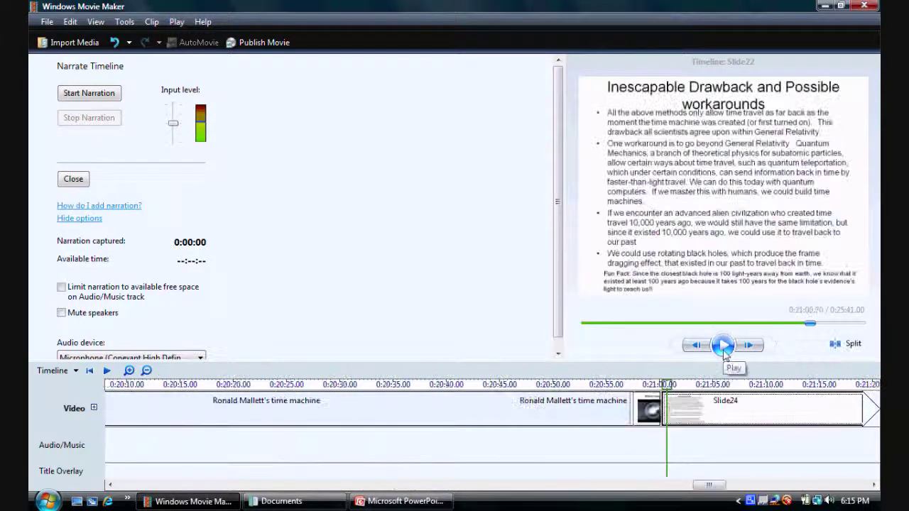
left_click(751, 502)
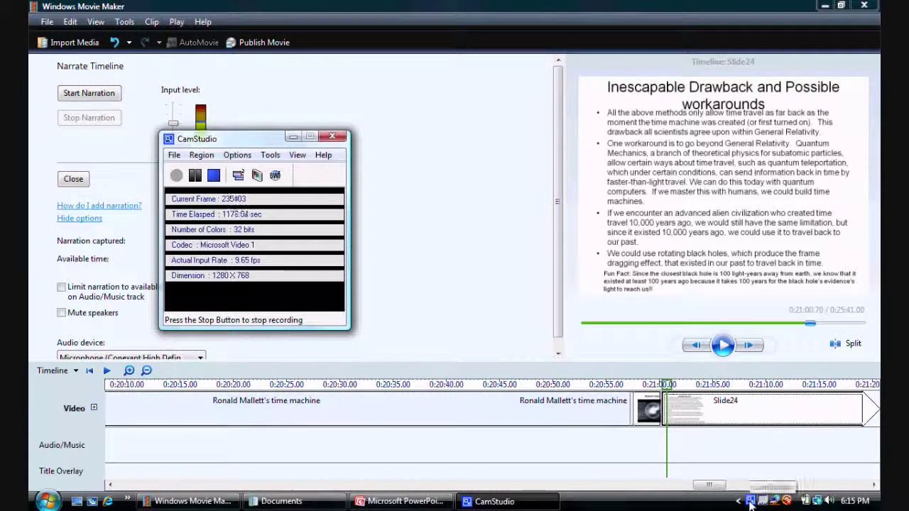
Record narration over the final slides and scroll the timeline back to the start
left_click(213, 175)
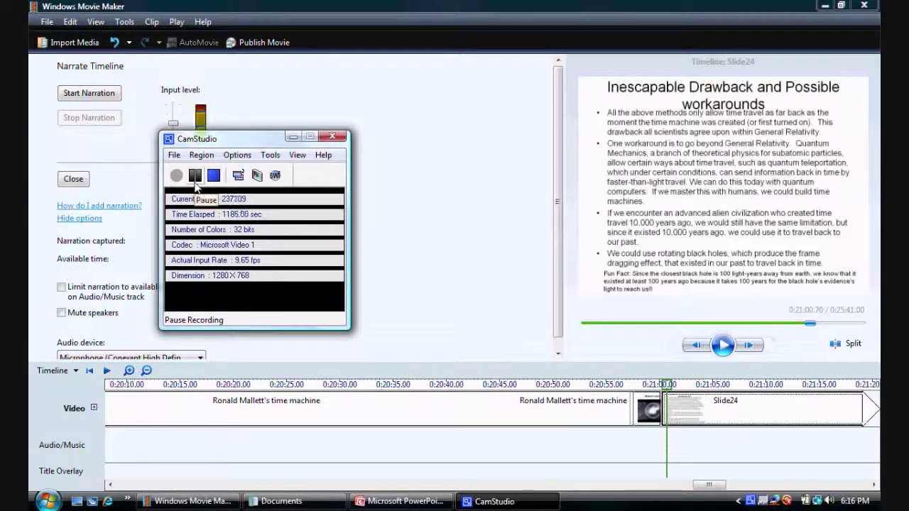
left_click(195, 184)
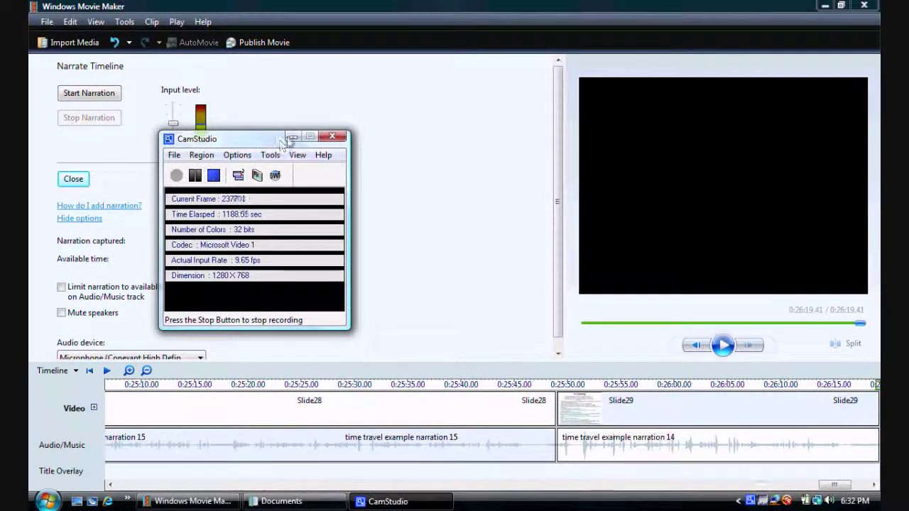
left_click(291, 137)
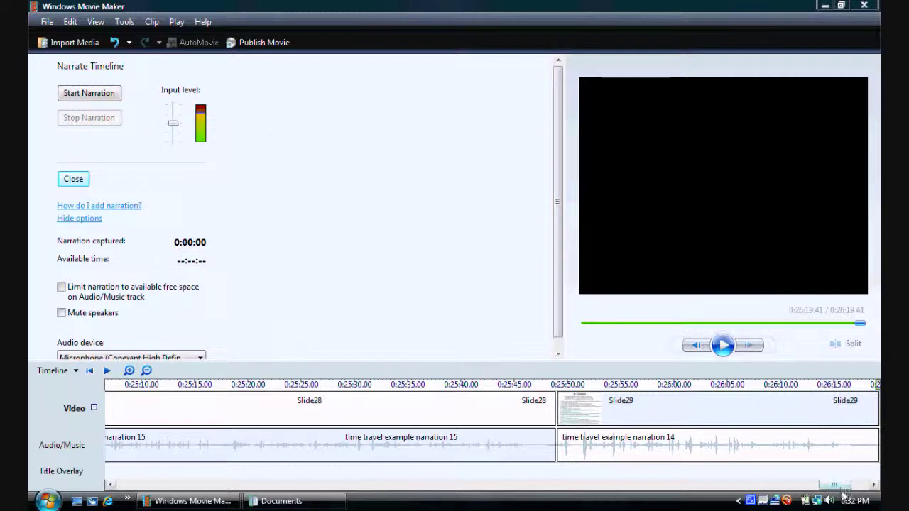
left_click_drag(832, 485, 122, 471)
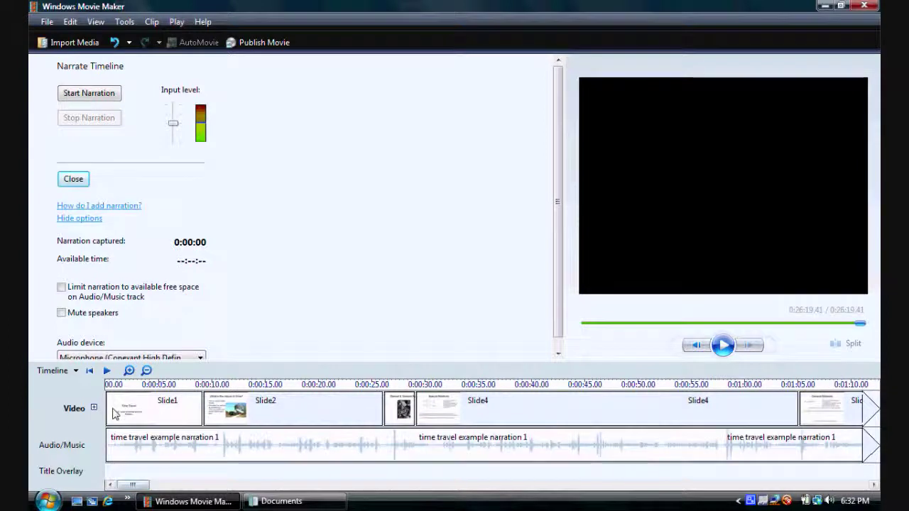
left_click(72, 370)
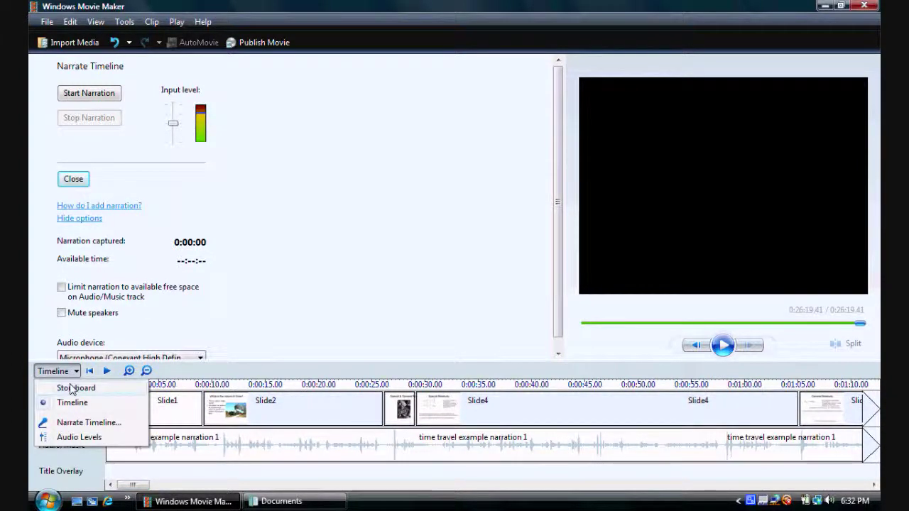
Switch to storyboard view, preview the movie from Slide1, and rewind to the start
left_click(71, 387)
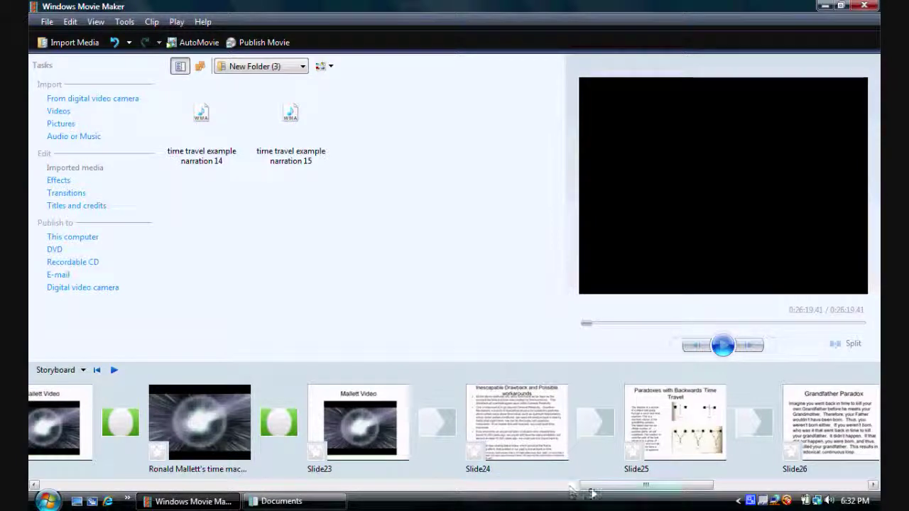
left_click_drag(596, 485, 32, 500)
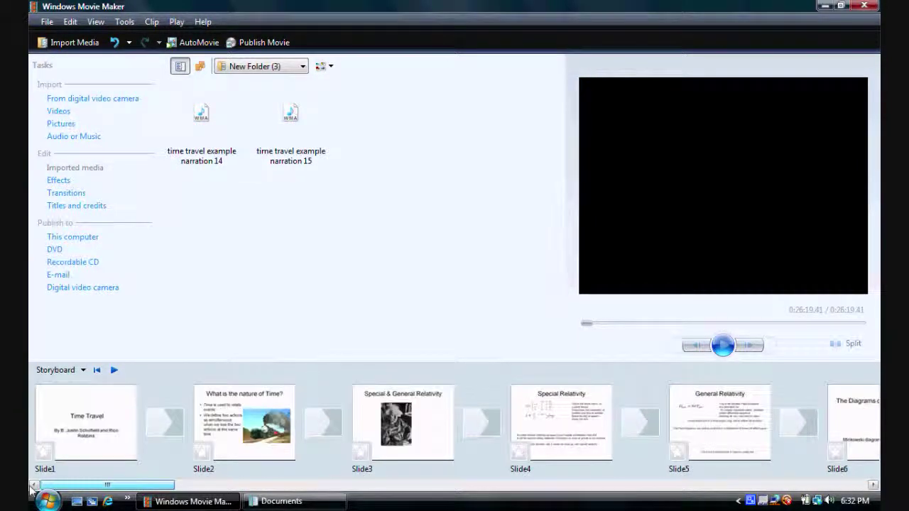
left_click(80, 419)
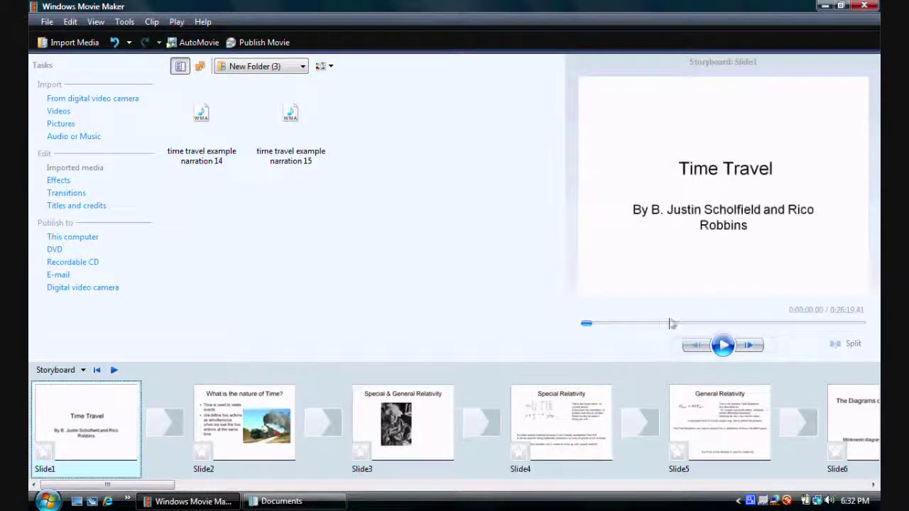
left_click(725, 345)
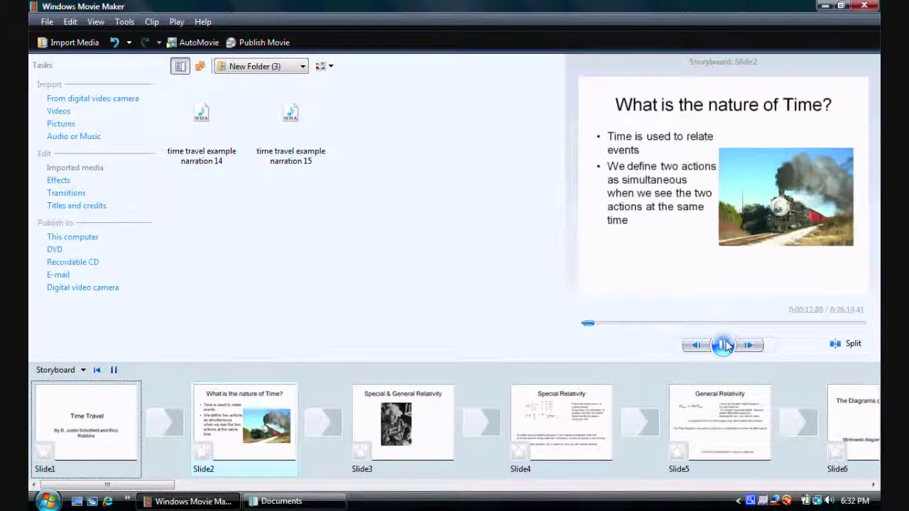
left_click(724, 345)
left_click(585, 324)
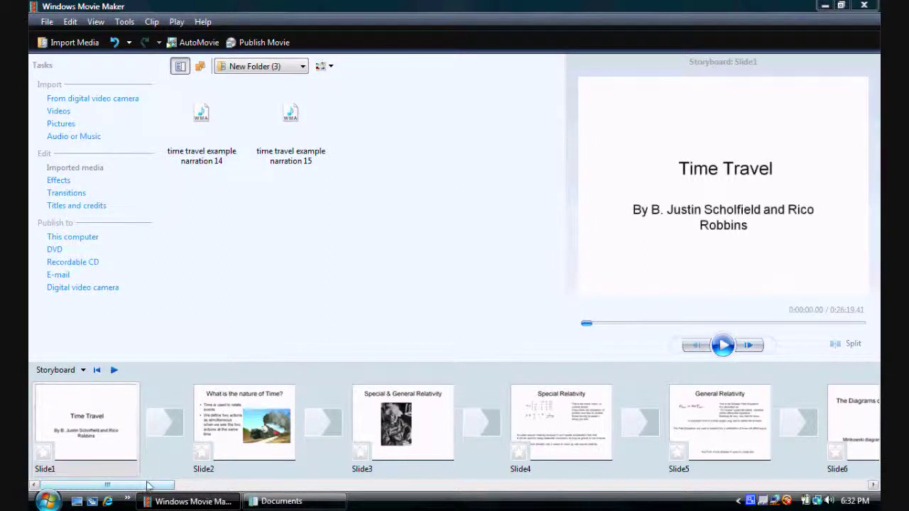
Preview the ending from Slide29 'In Closing' through 0:26:19.41, then scroll back to Slide1
left_click_drag(148, 485, 784, 465)
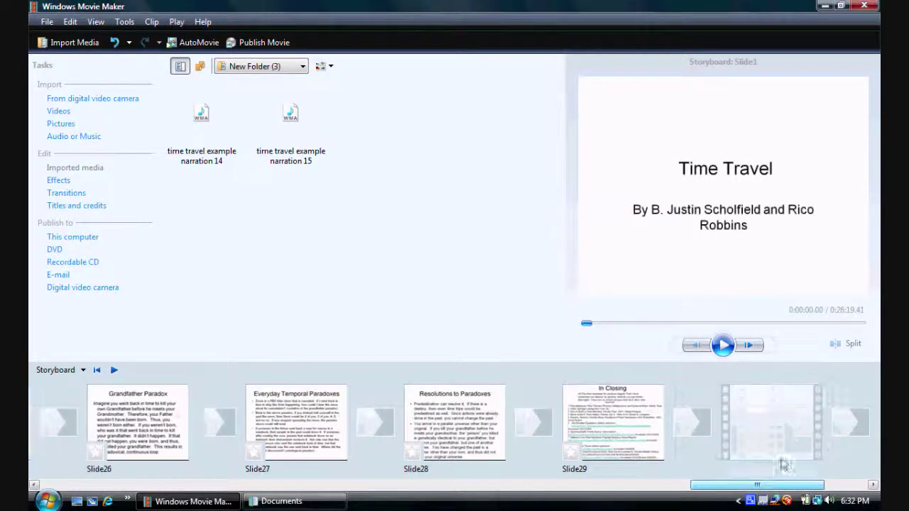
left_click(646, 435)
left_click(722, 348)
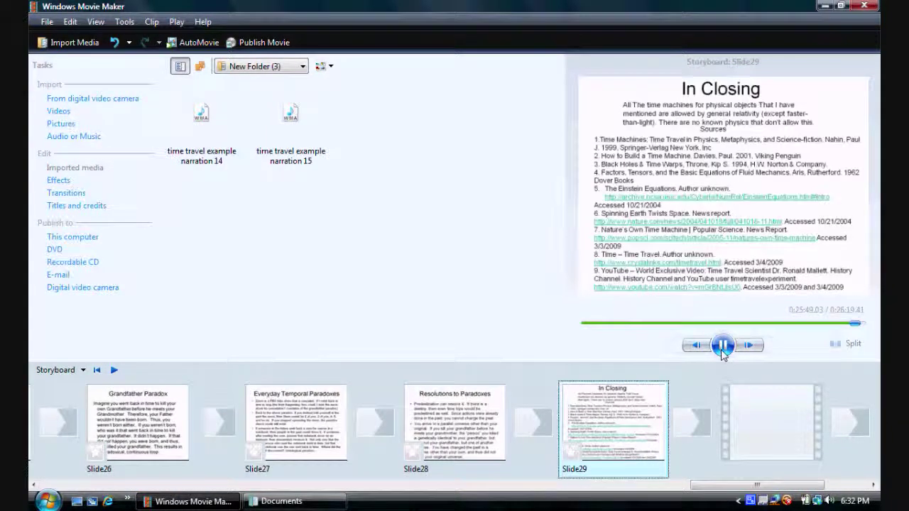
left_click(722, 347)
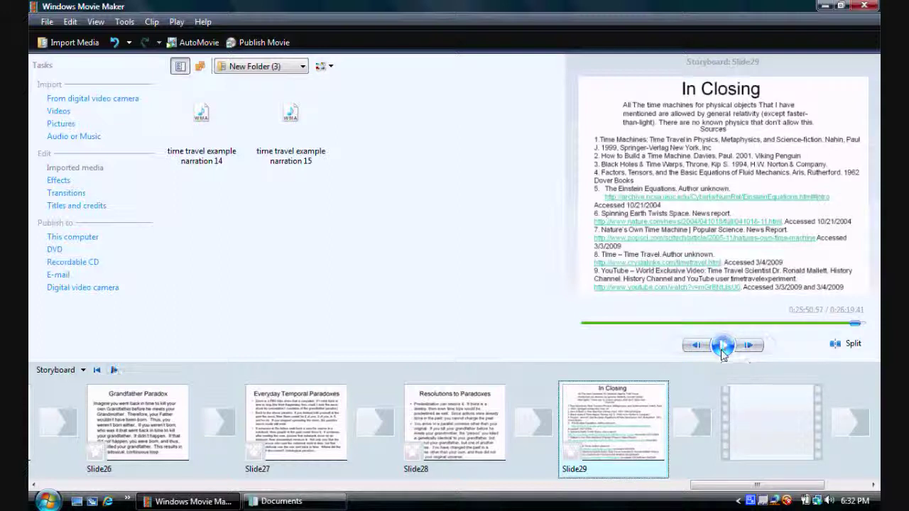
left_click(856, 325)
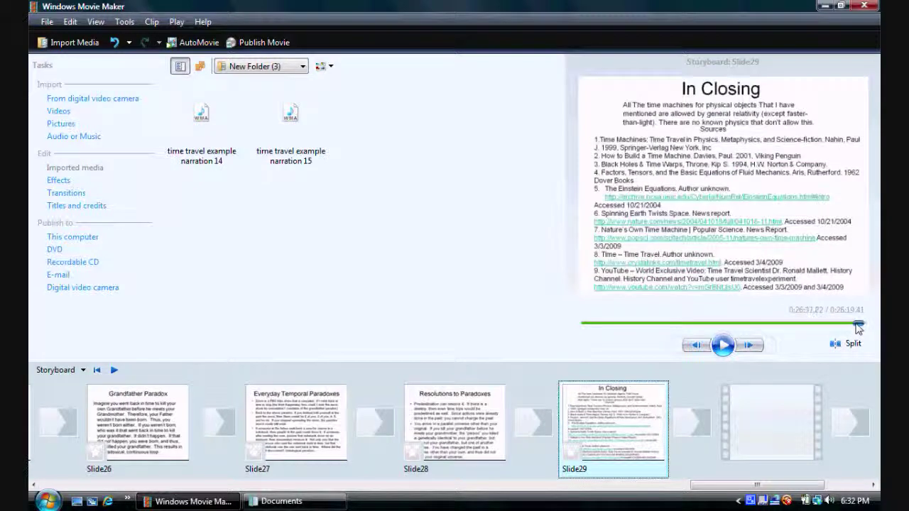
left_click(723, 346)
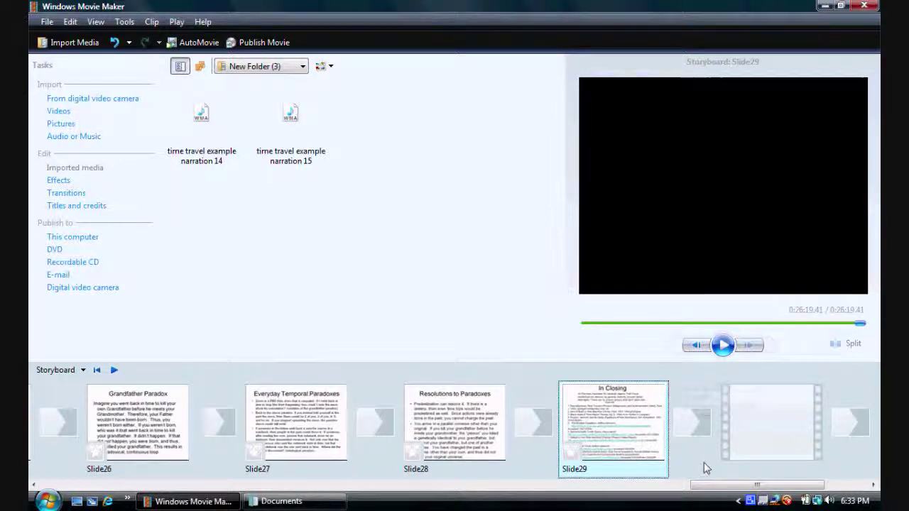
left_click_drag(715, 484, 64, 503)
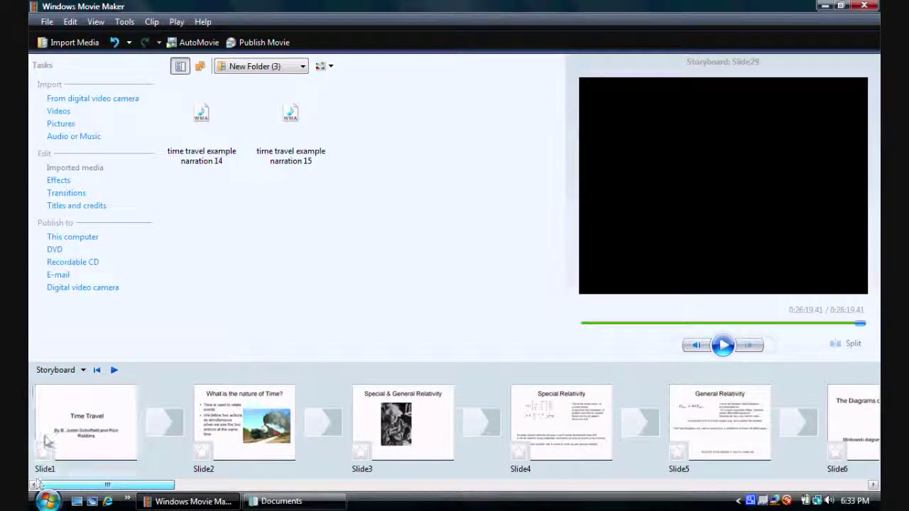
Apply the Fade In, From Black effect to Slide1 and preview the fade-in
left_click(63, 180)
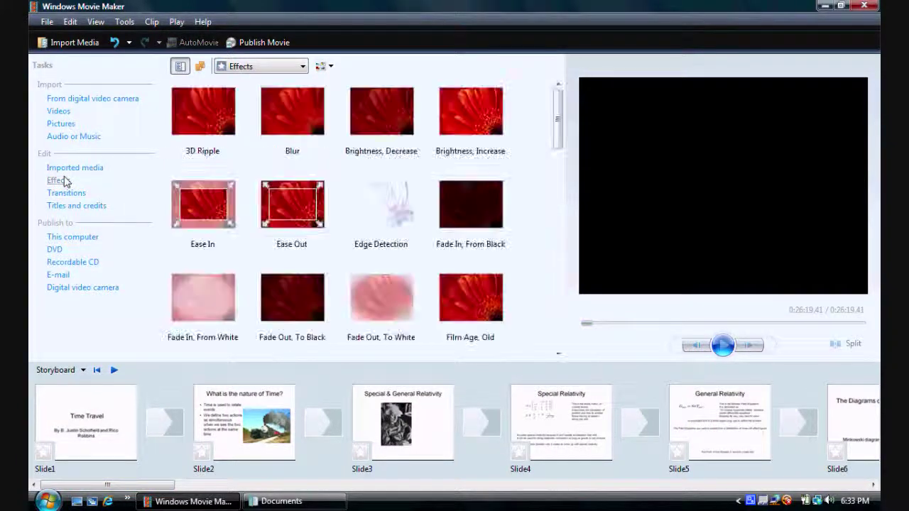
left_click_drag(440, 210, 39, 455)
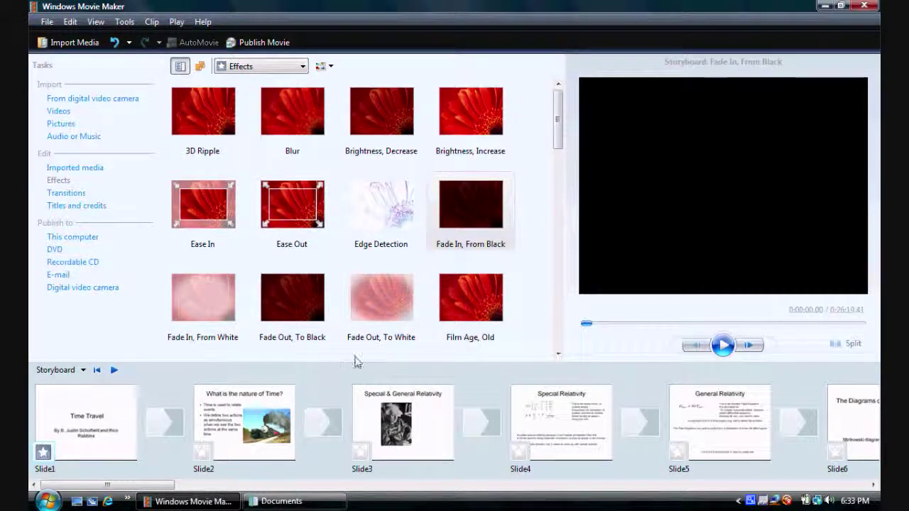
left_click(723, 346)
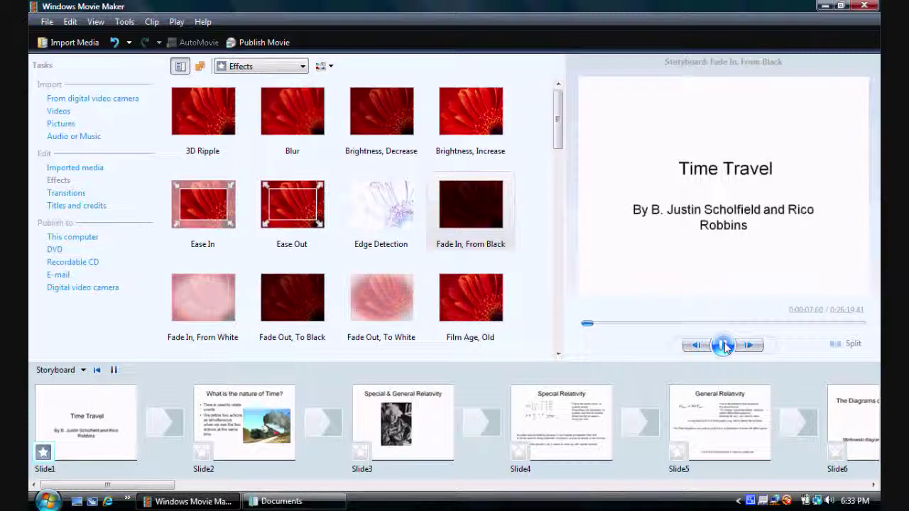
left_click(724, 346)
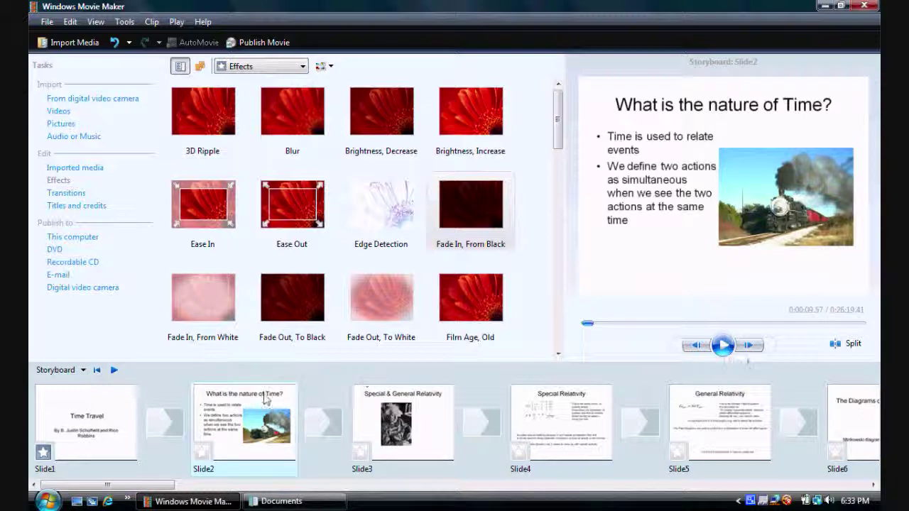
left_click_drag(110, 485, 824, 440)
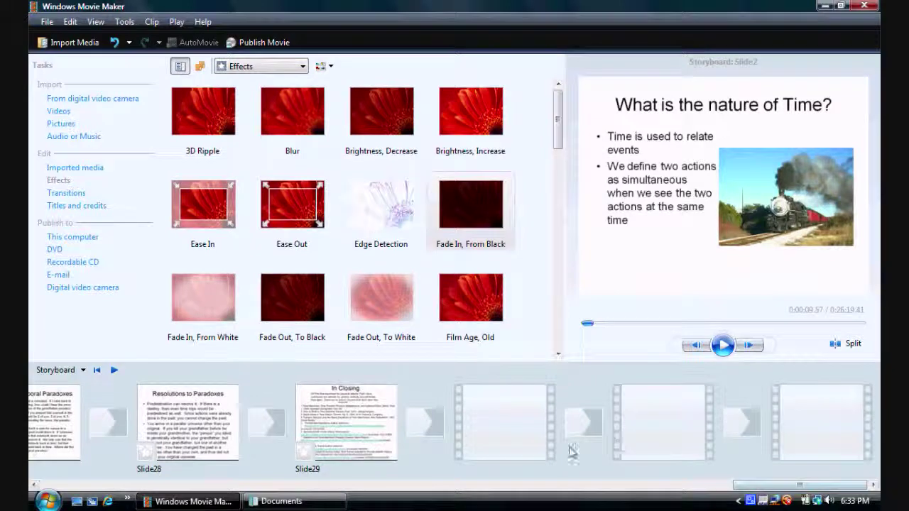
Put Fade Out, To Black on Slide29 'In Closing' and preview the movie's ending
left_click(323, 317)
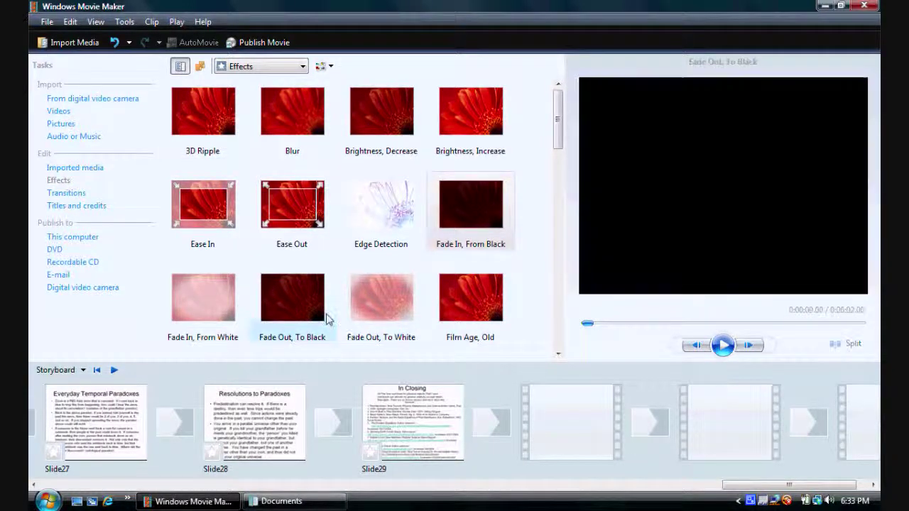
left_click_drag(389, 436, 391, 437)
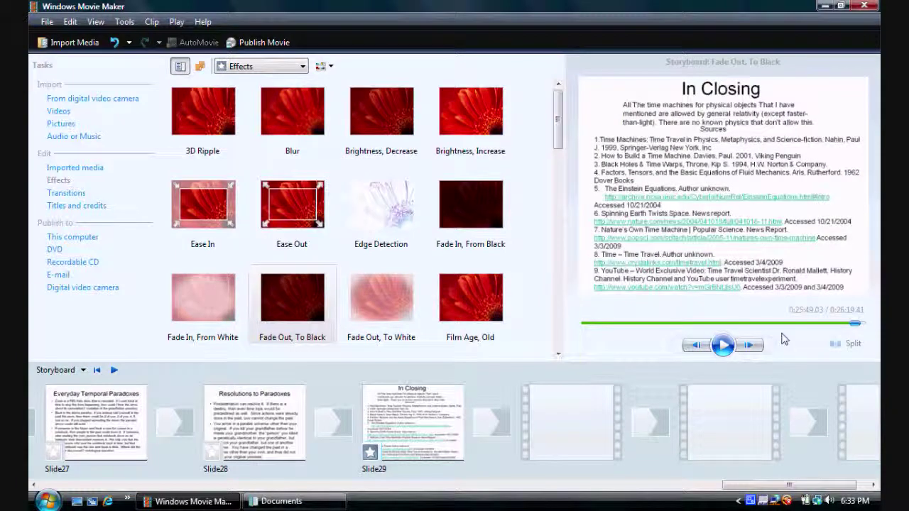
left_click(725, 345)
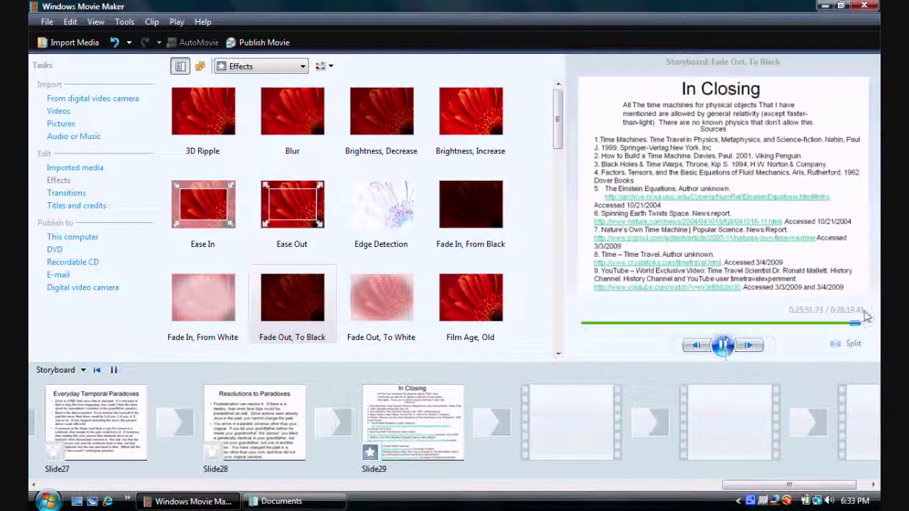
left_click_drag(856, 330, 858, 329)
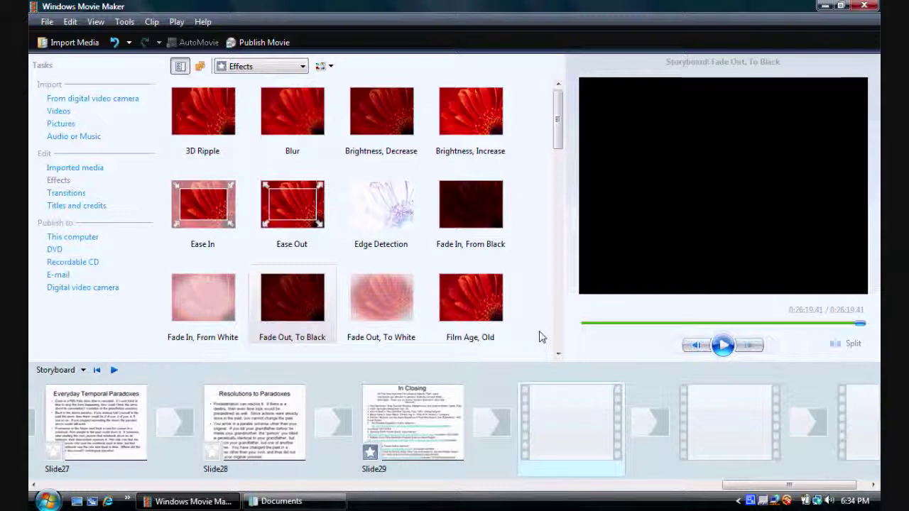
Save the project as 'time travel example powerpoint project' in the Videos folder
left_click(47, 22)
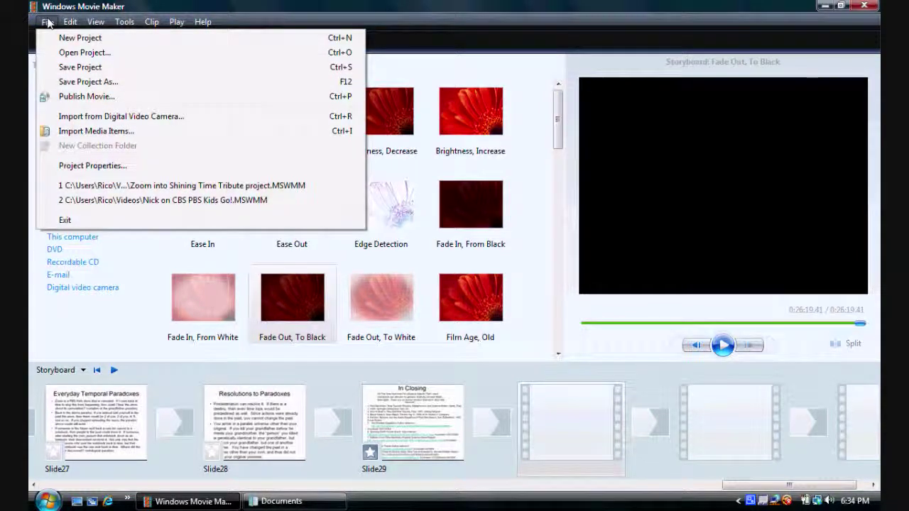
left_click(63, 69)
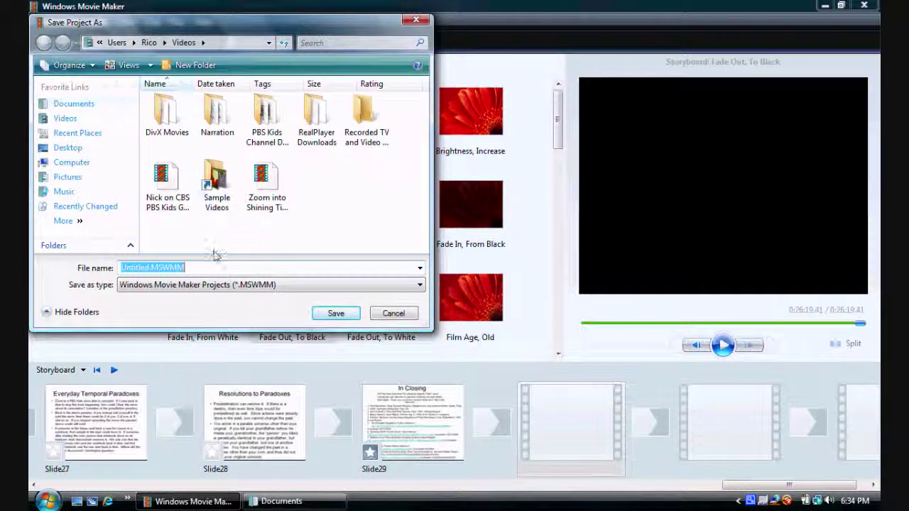
type("t")
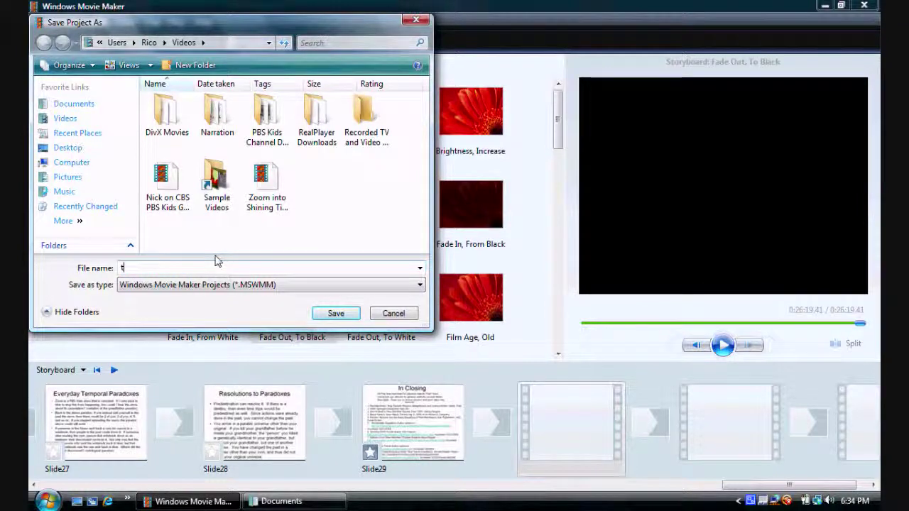
type("ime trave")
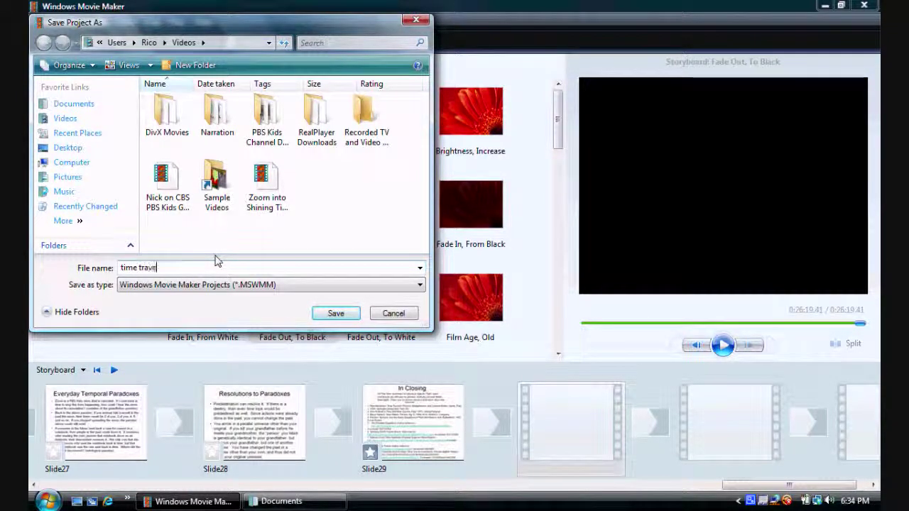
type("l exampl")
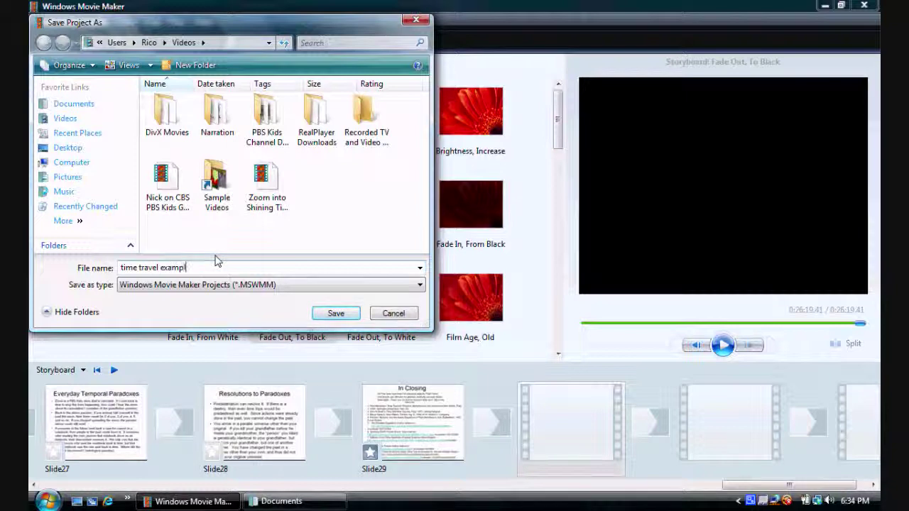
type("e powerpoint pr")
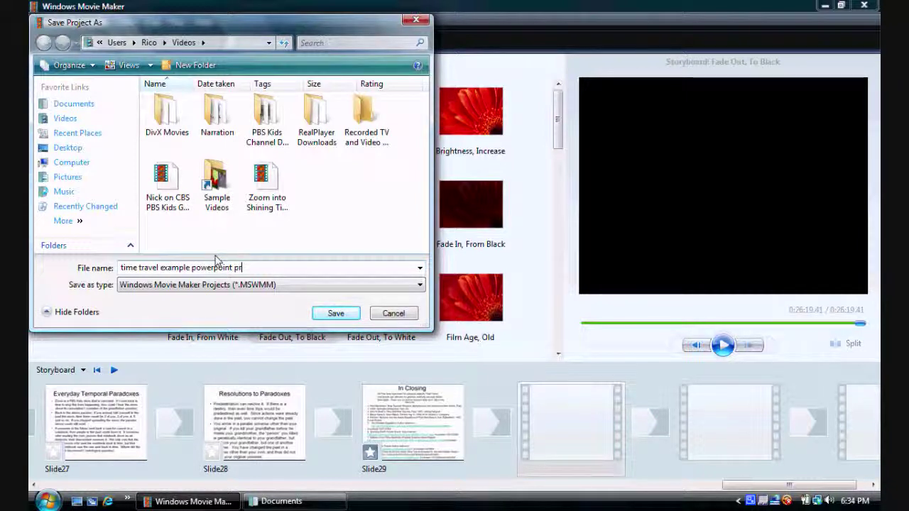
type("oject")
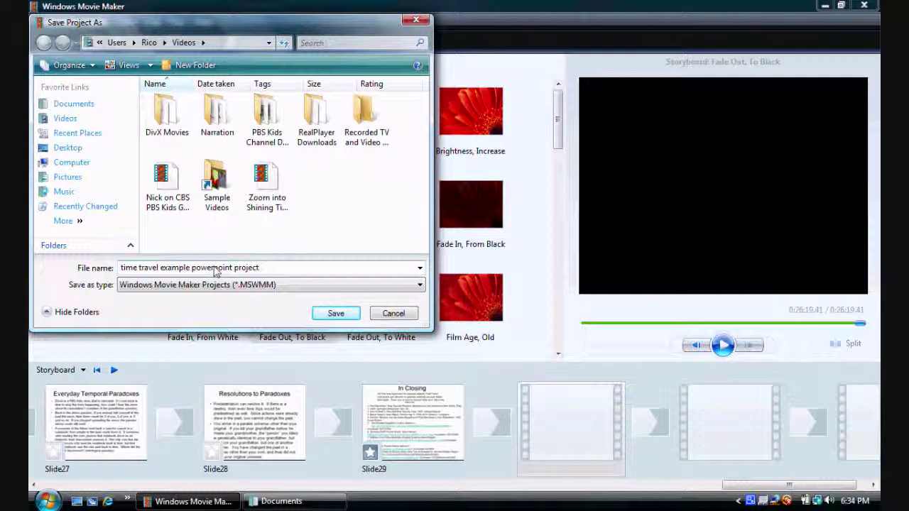
left_click(321, 315)
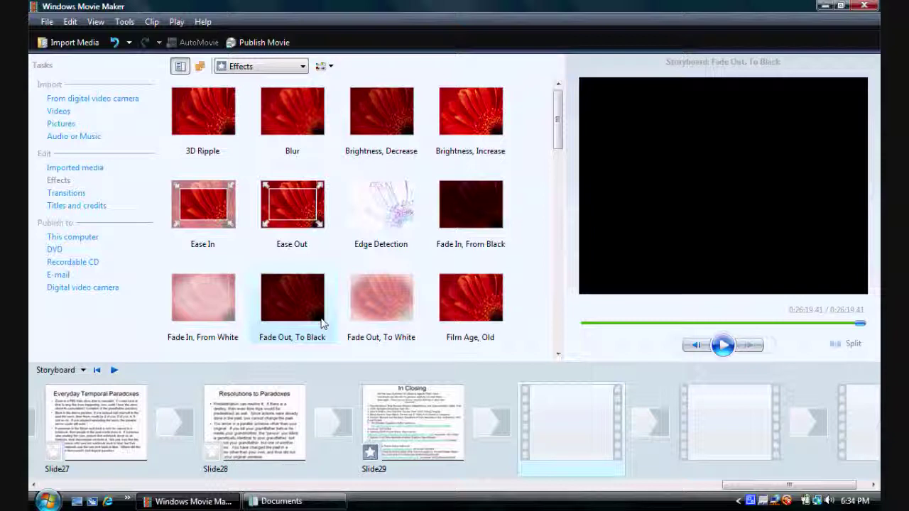
left_click_drag(322, 324, 561, 408)
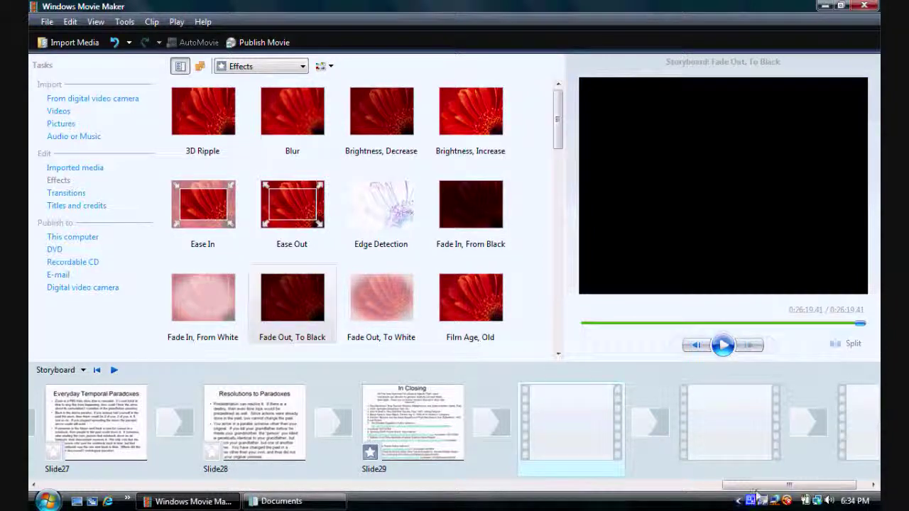
left_click_drag(752, 487, 148, 316)
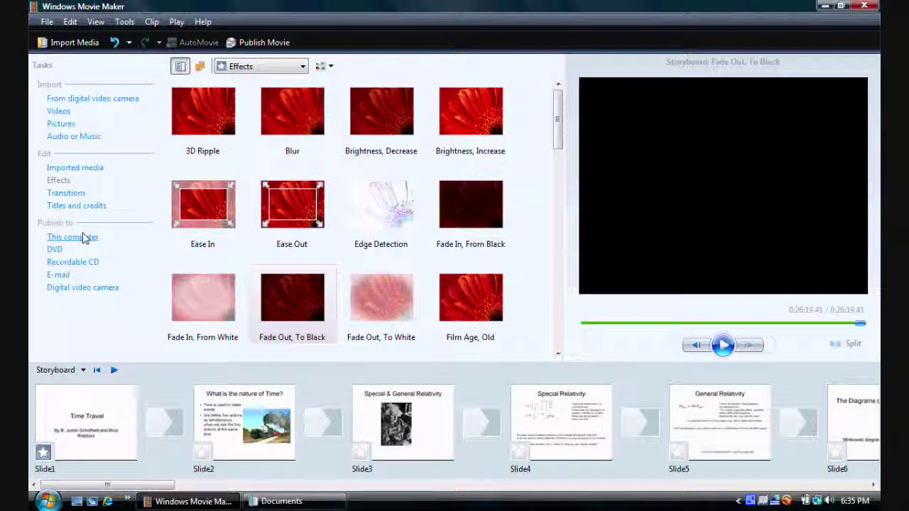
left_click(83, 237)
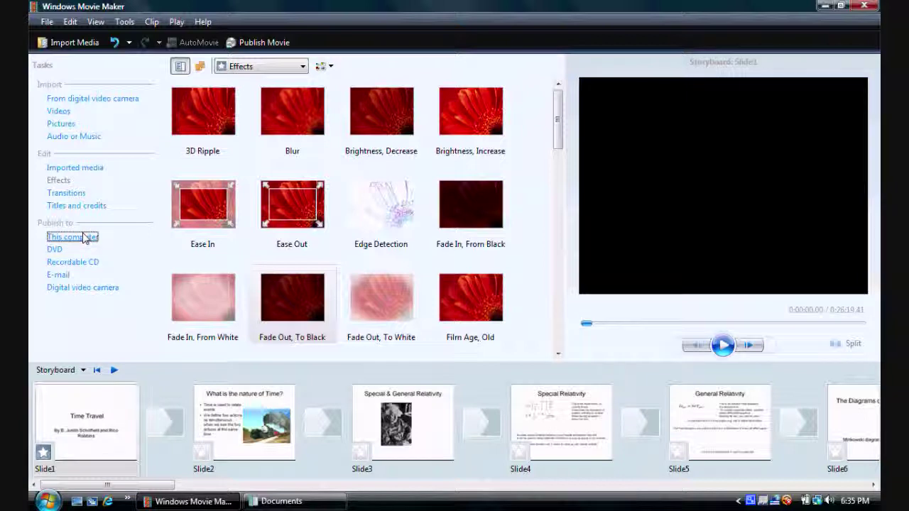